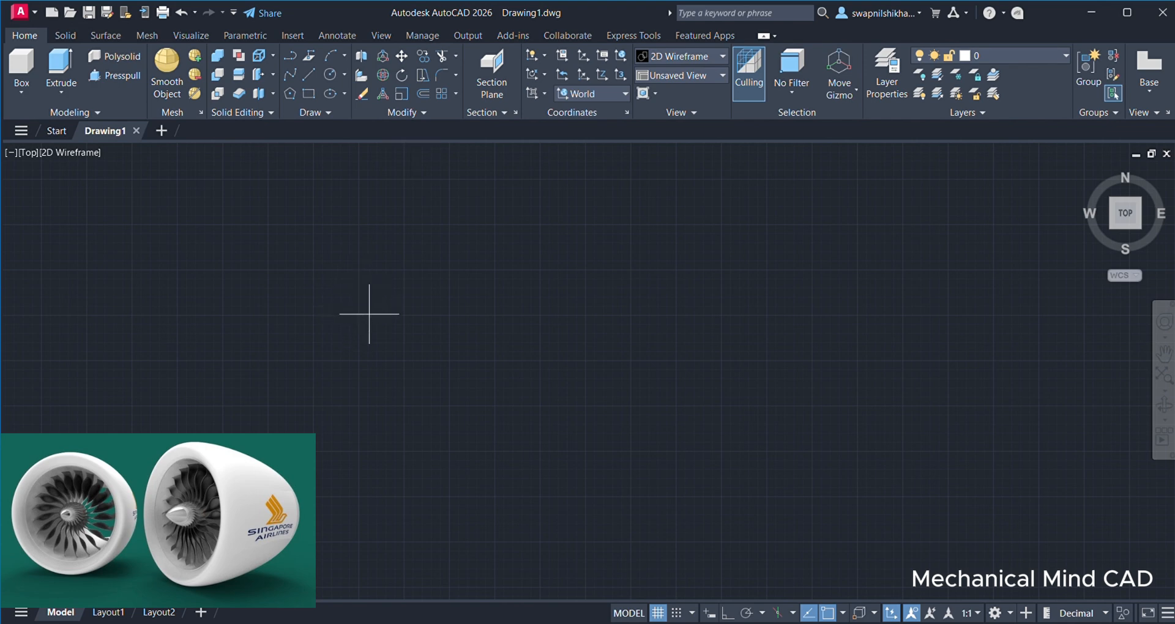
Draw a wavy spline running across the drawing, dipping, rising to a crest, dipping again and ending slightly upward
click(369, 314)
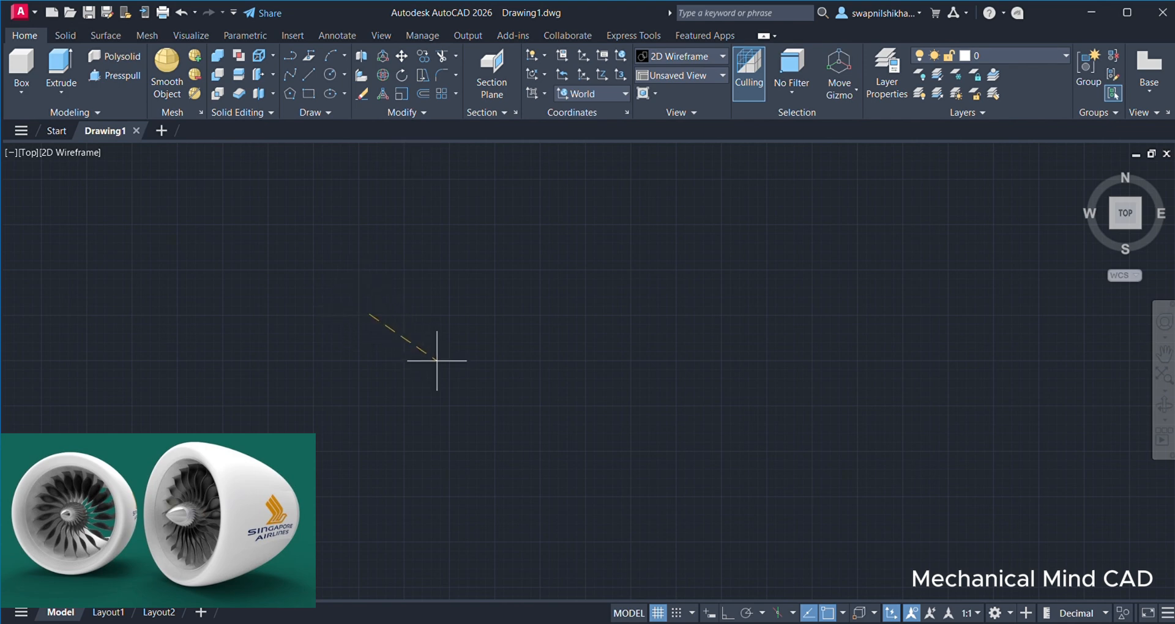
click(487, 384)
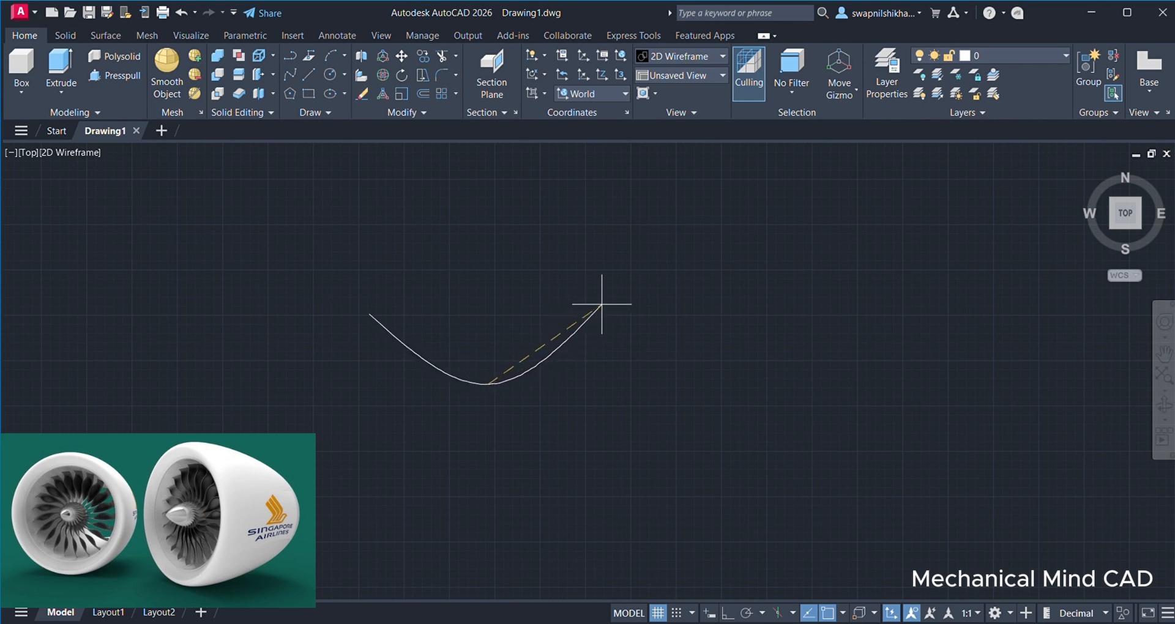
click(622, 301)
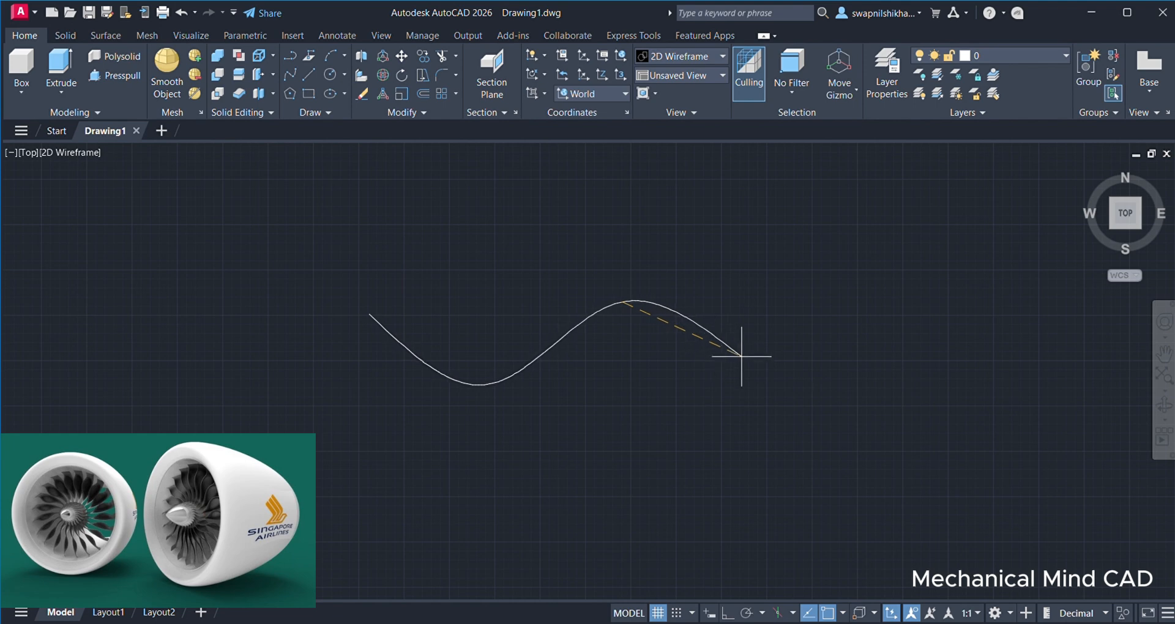
click(767, 366)
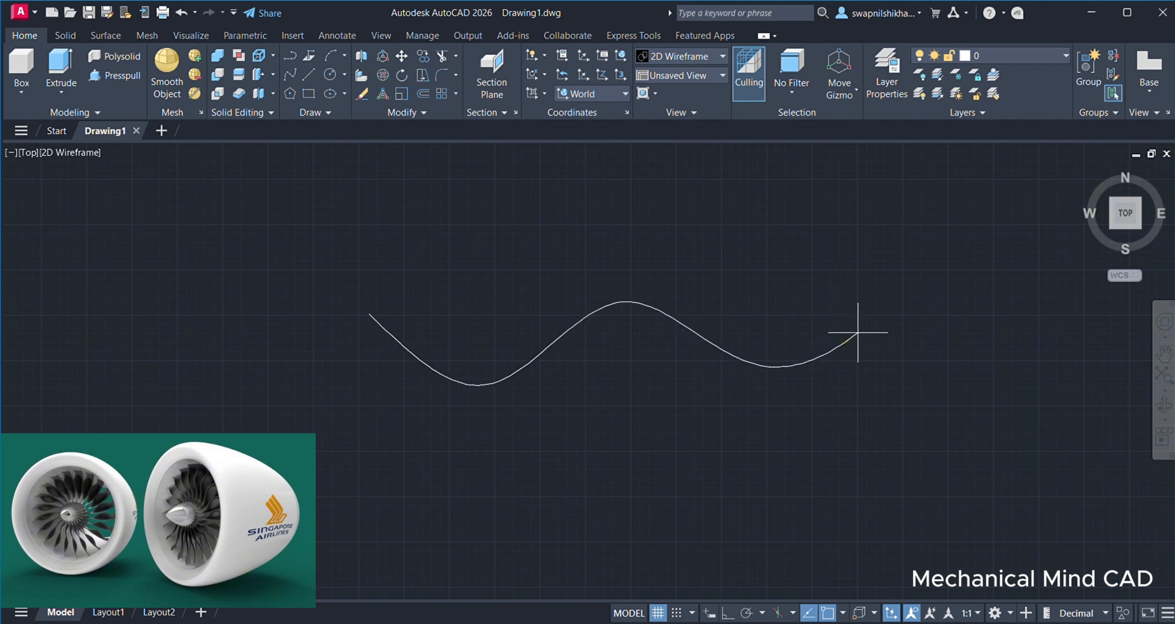
key(Return)
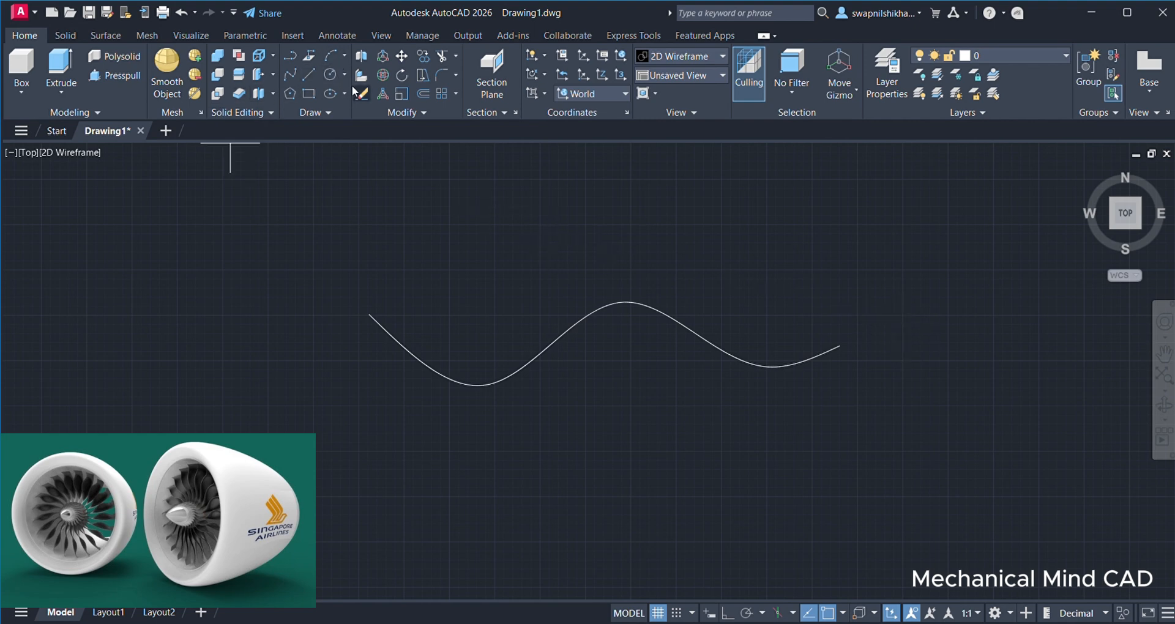
Draw a second spline through three points as a shallow bowl-shaped curve crossing the wavy spline near its first dip
click(373, 255)
click(585, 413)
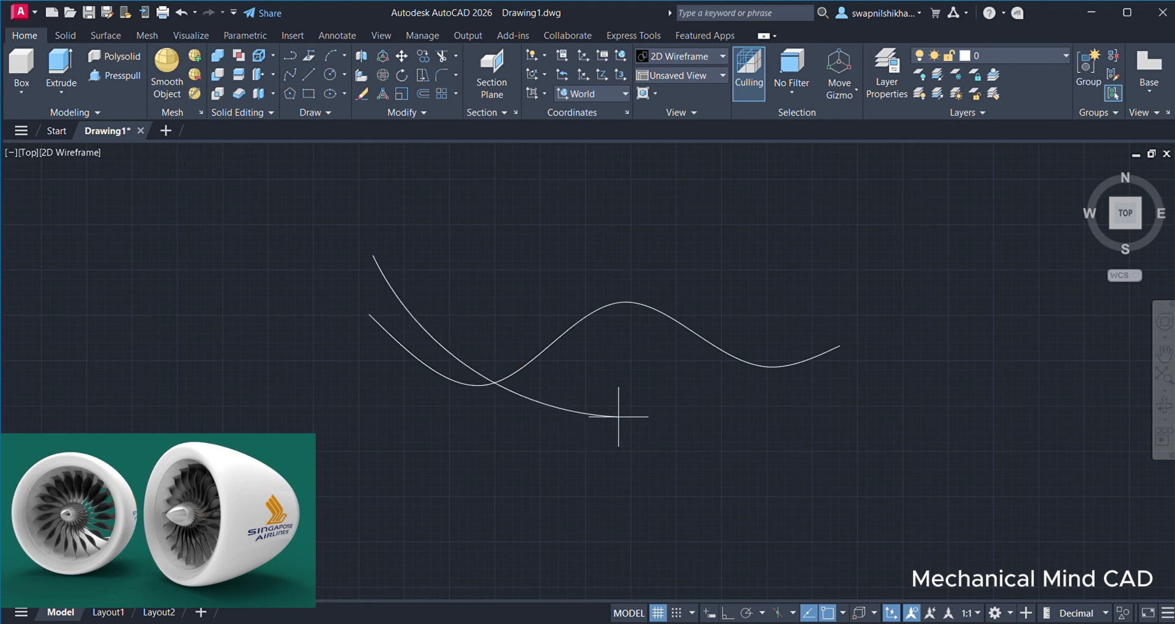
click(839, 409)
key(Return)
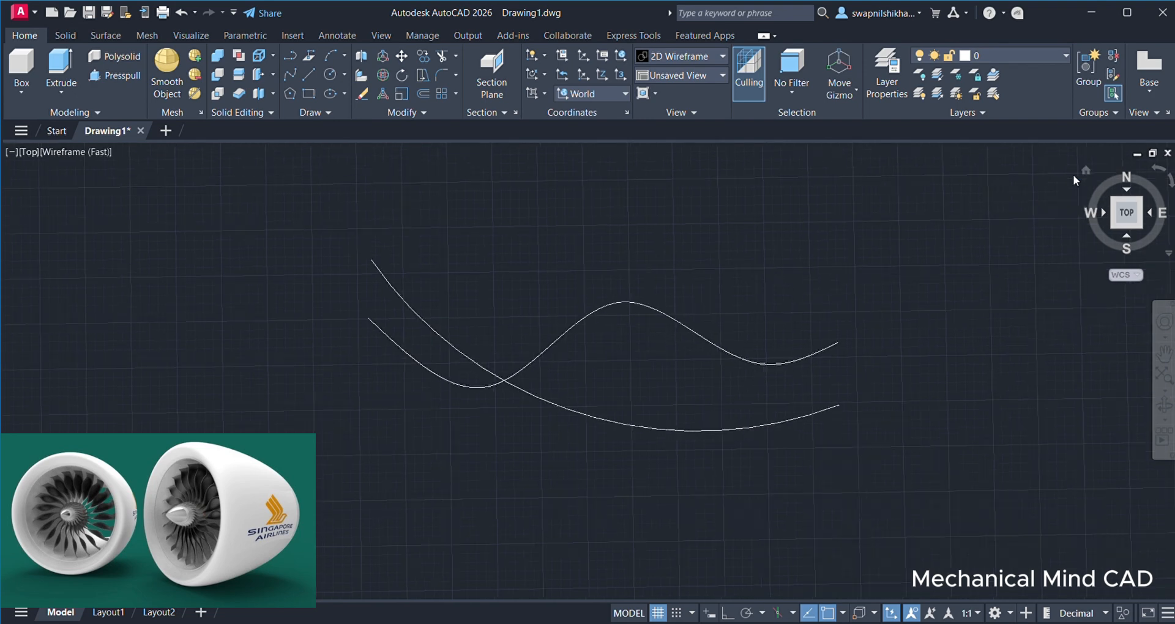
In the isometric view, move the wavy spline vertically upward so it sits above the bowl-shaped spline
click(1083, 172)
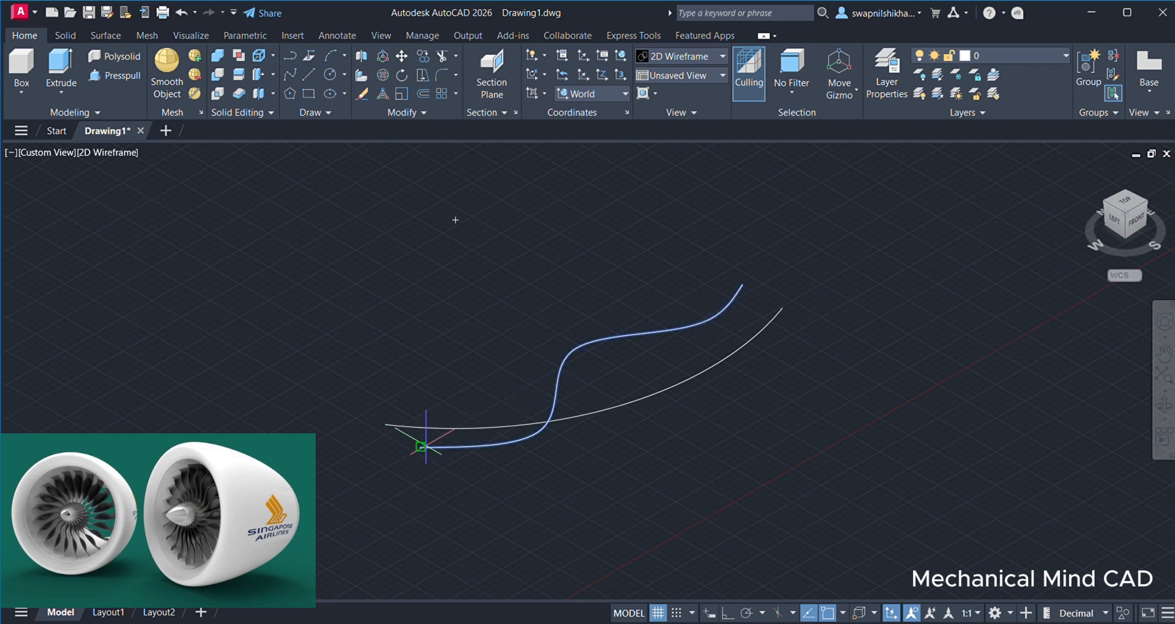
drag(427, 446, 421, 346)
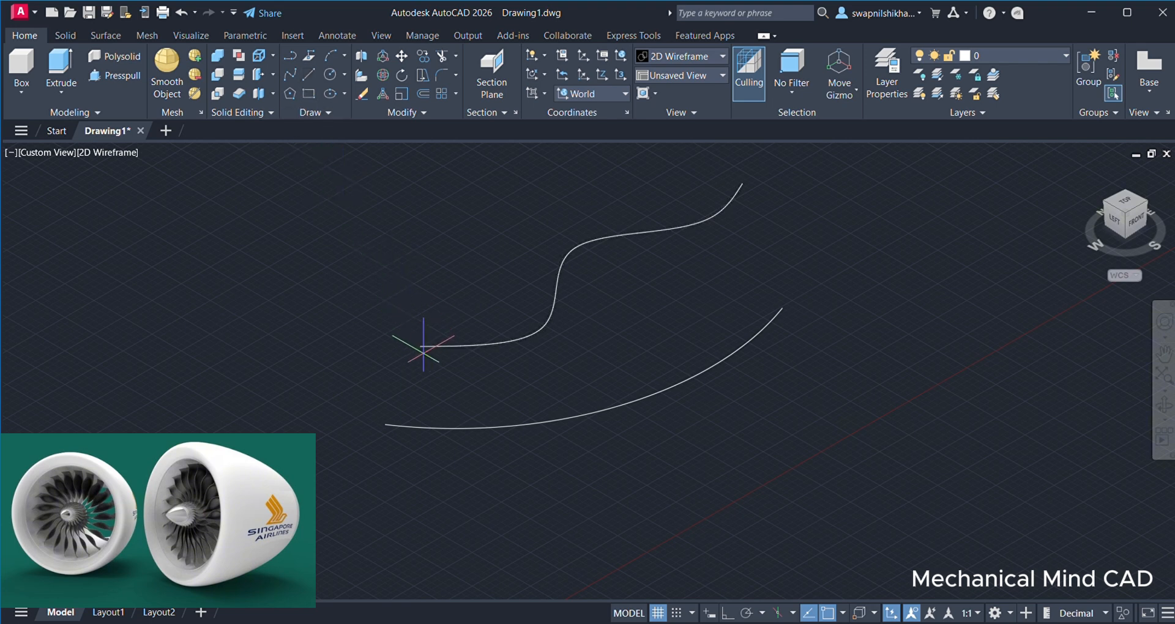
Connect the matching endpoints of the two splines with a straight line at each end, closing the blade outline
click(421, 347)
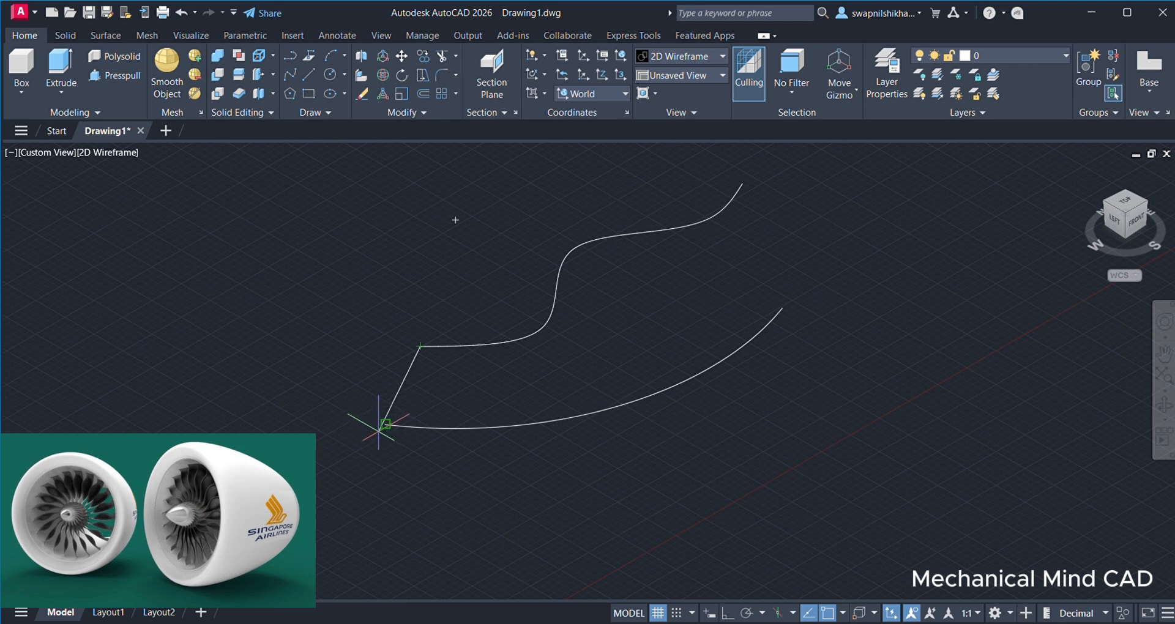
click(385, 423)
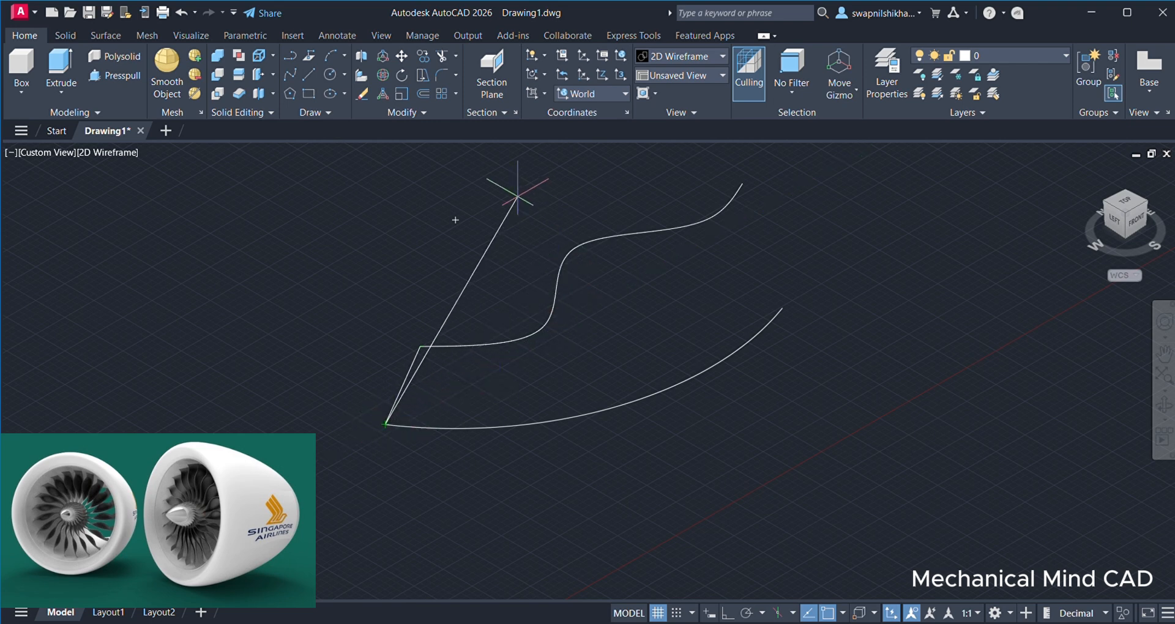
key(ctrl+z)
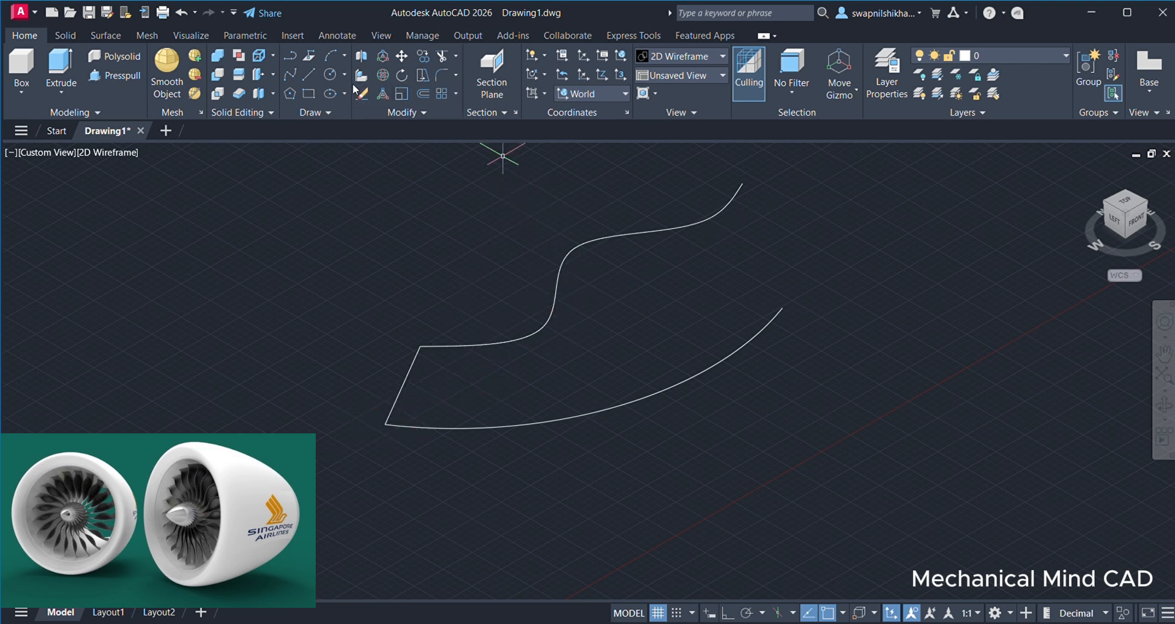
click(314, 76)
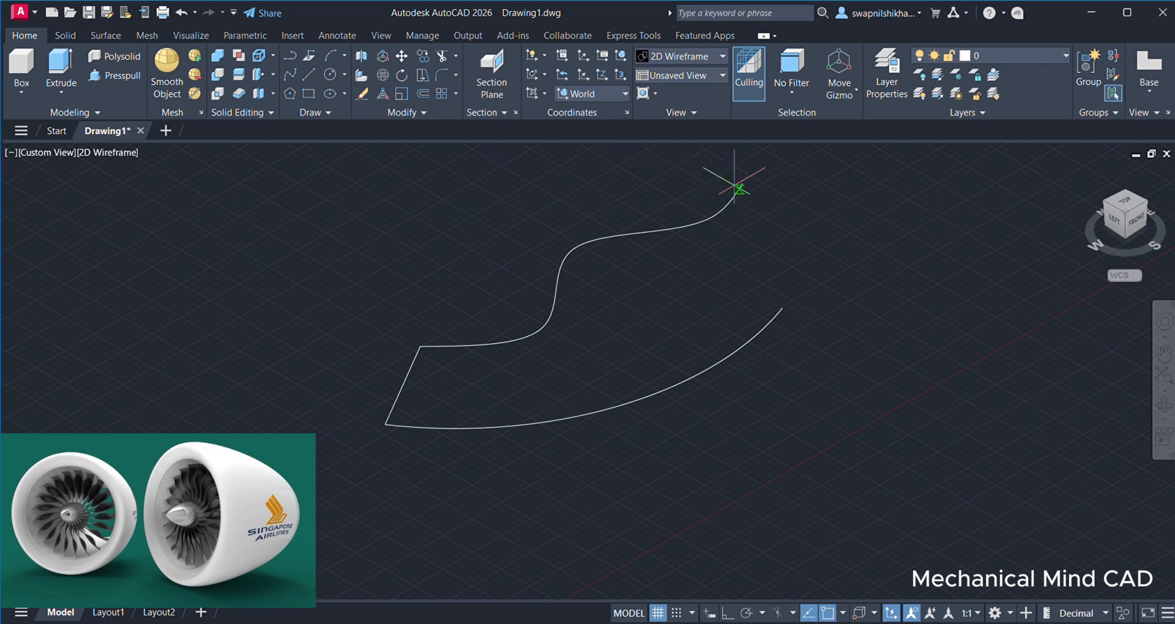
click(743, 183)
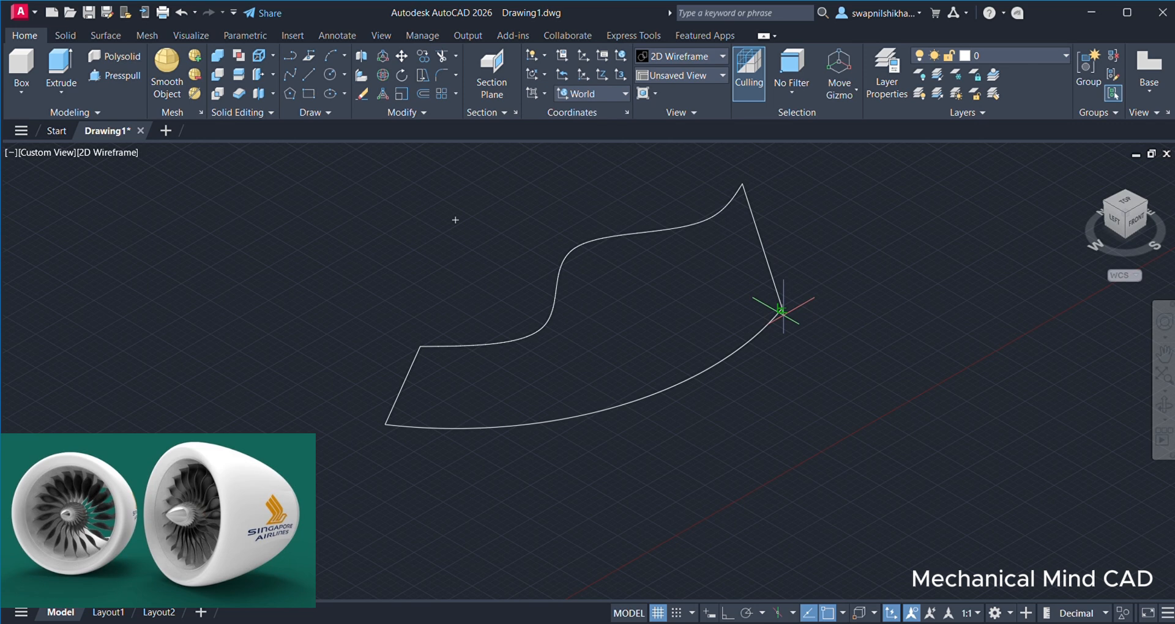
click(781, 309)
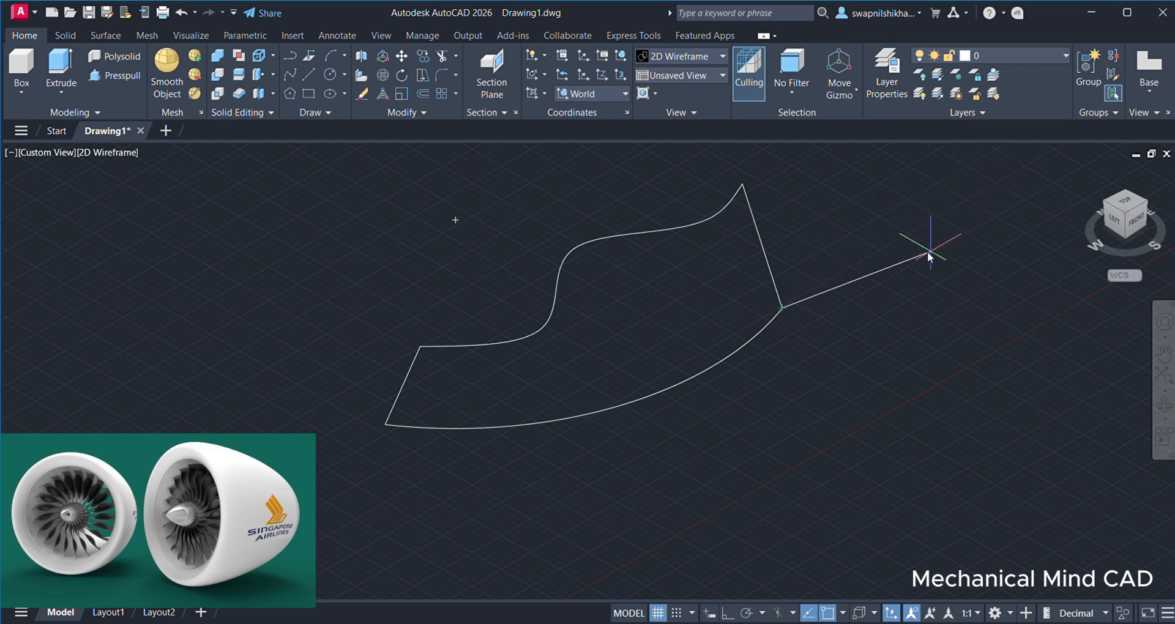
key(Escape)
Create a network surface from the two splines in one direction and the two end lines in the other
scroll(1092, 85, down, 2)
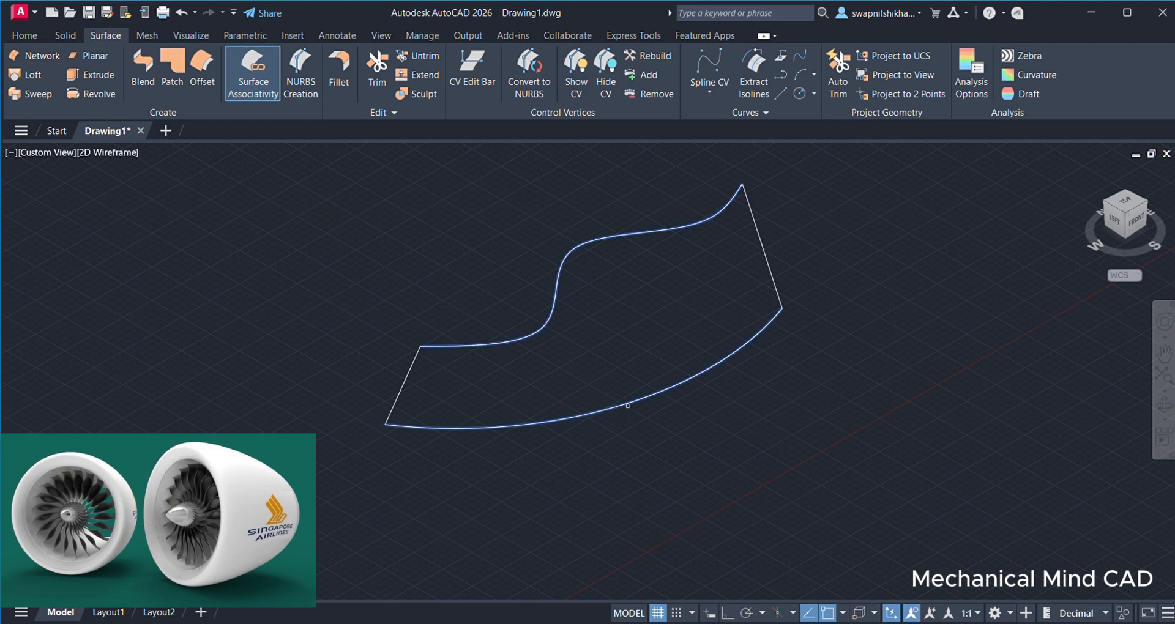
click(407, 390)
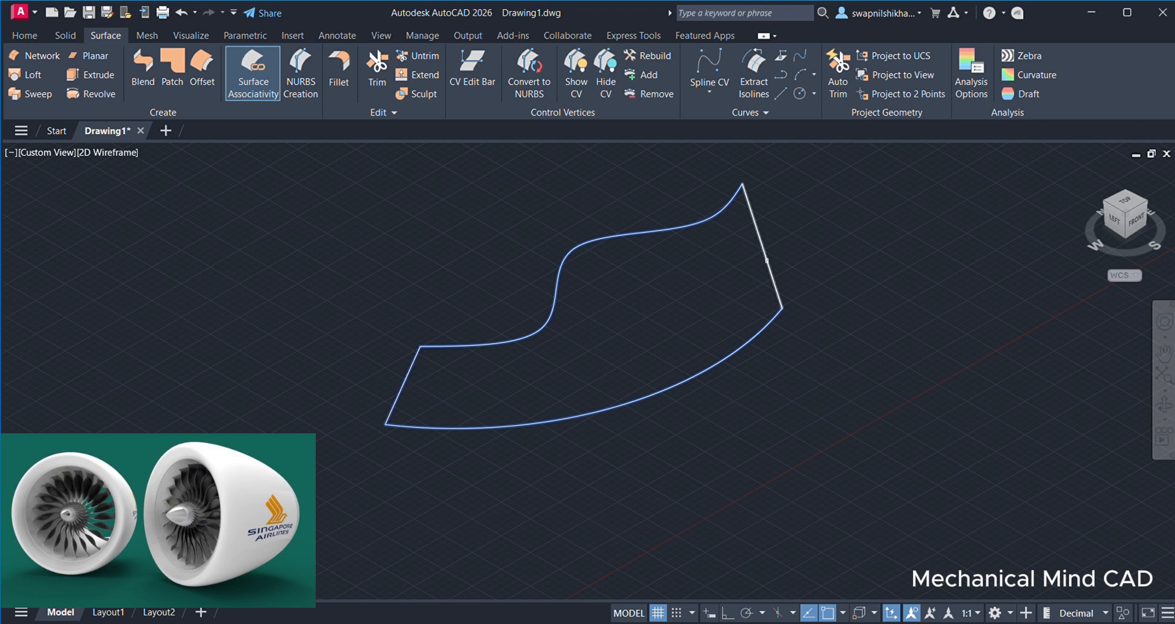
click(763, 269)
key(Return)
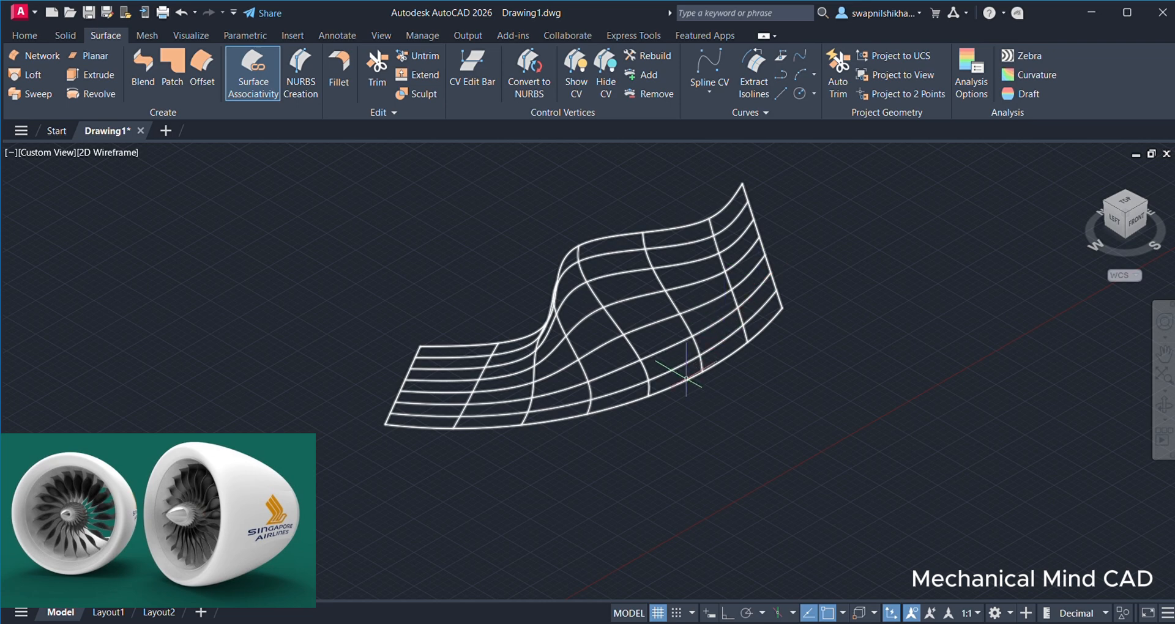
Display the blade surface in the Shaded visual style and tilt the view further toward the top
click(43, 37)
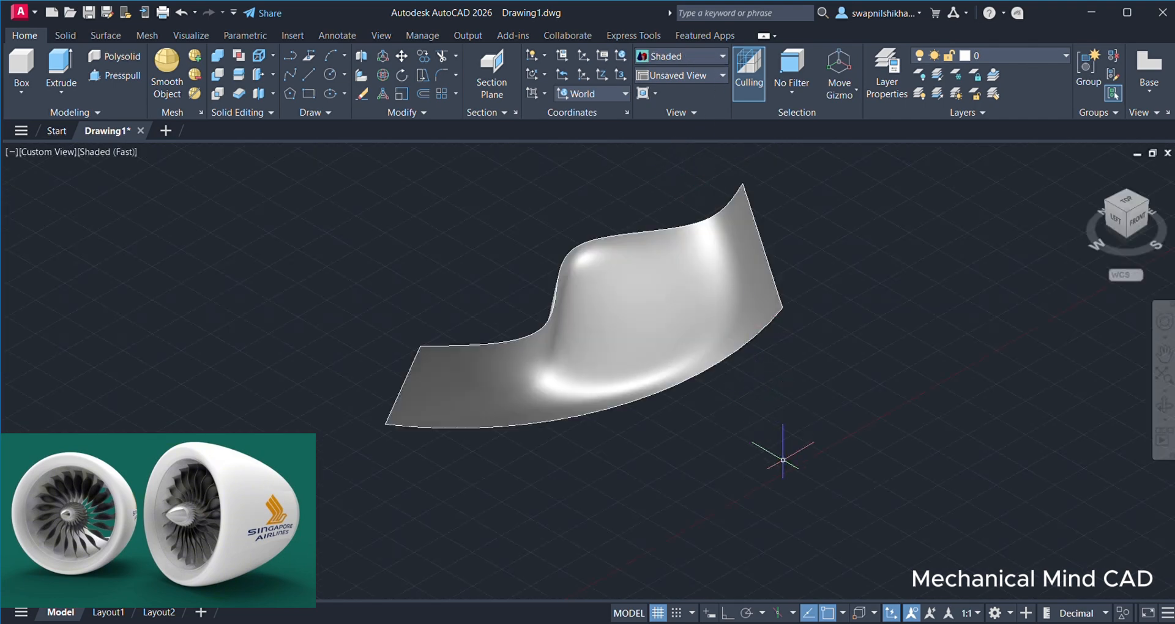
shift+middle_drag(783, 460, 774, 488)
scroll(652, 408, down, 4)
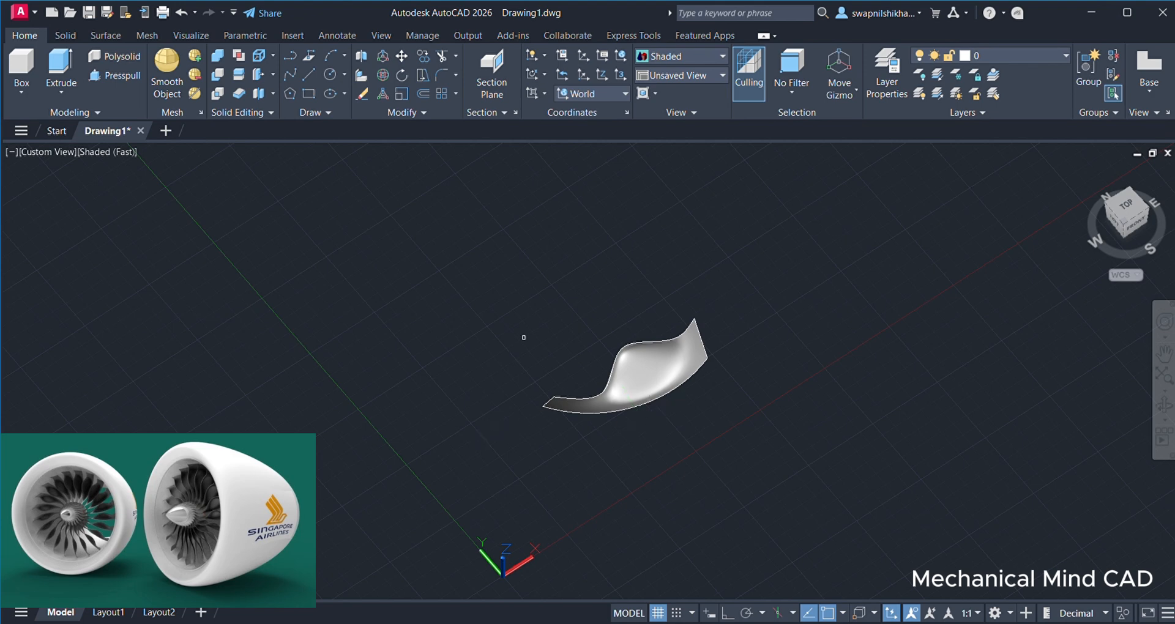
Polar-array the blade surface with 18 items over 360 degrees around a centre point just beyond its narrow end
click(630, 375)
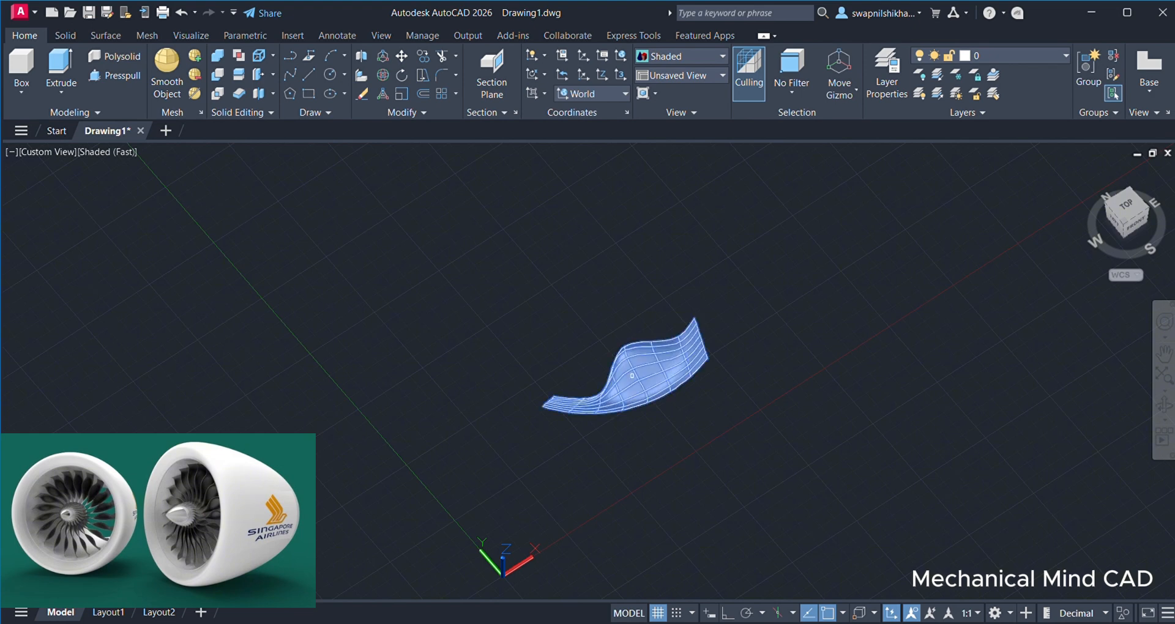
key(Escape)
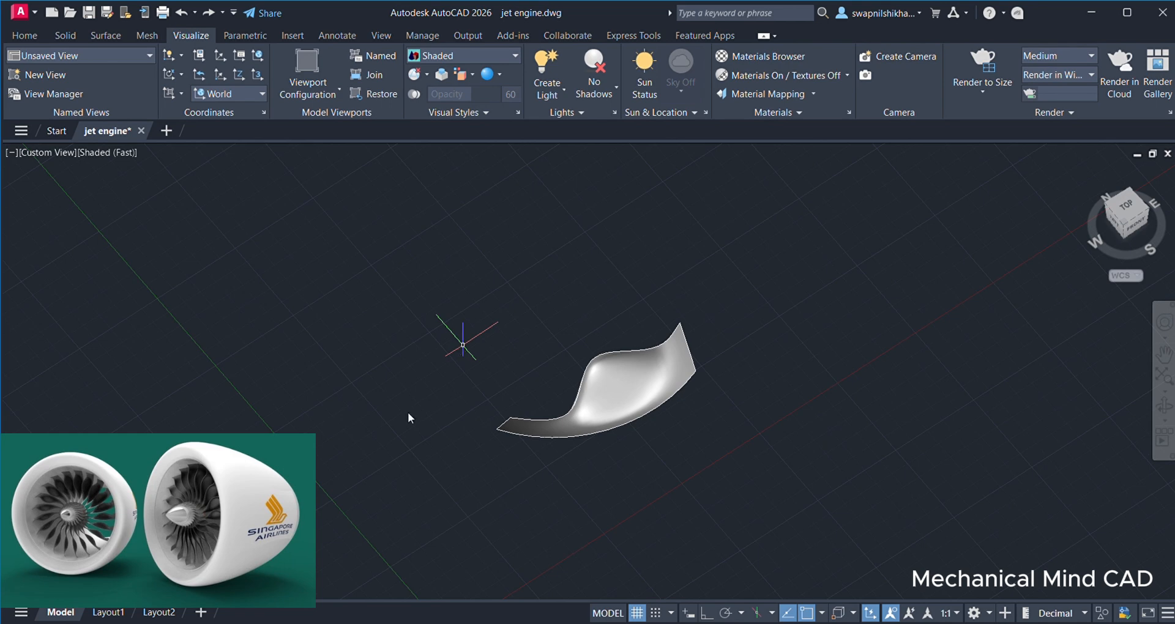
click(631, 406)
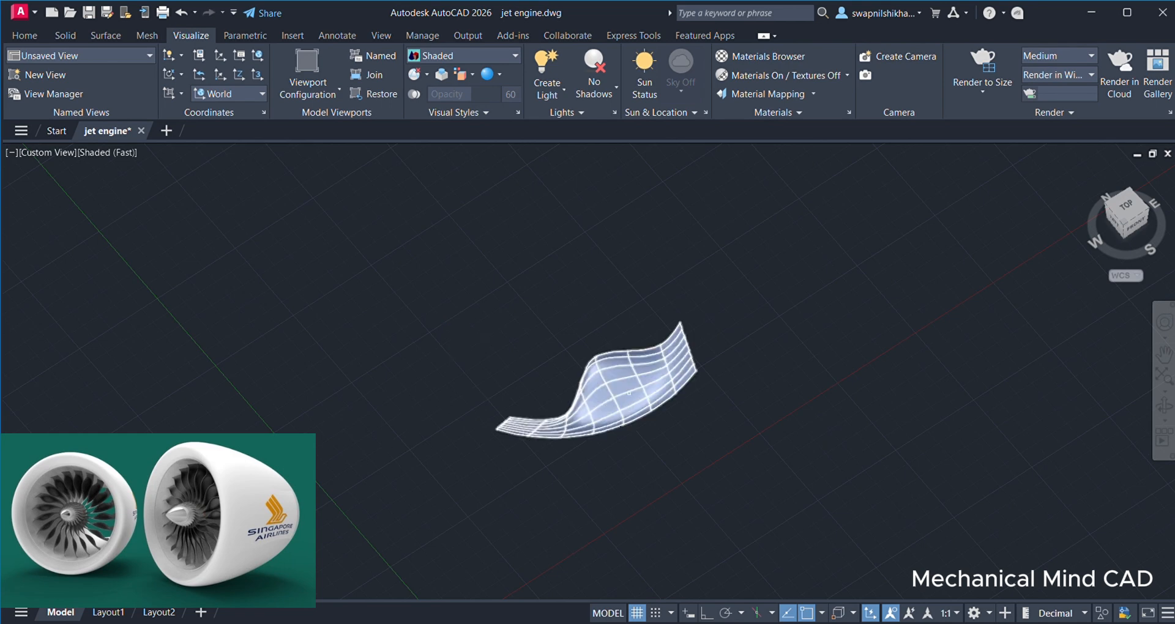
click(628, 394)
key(Escape)
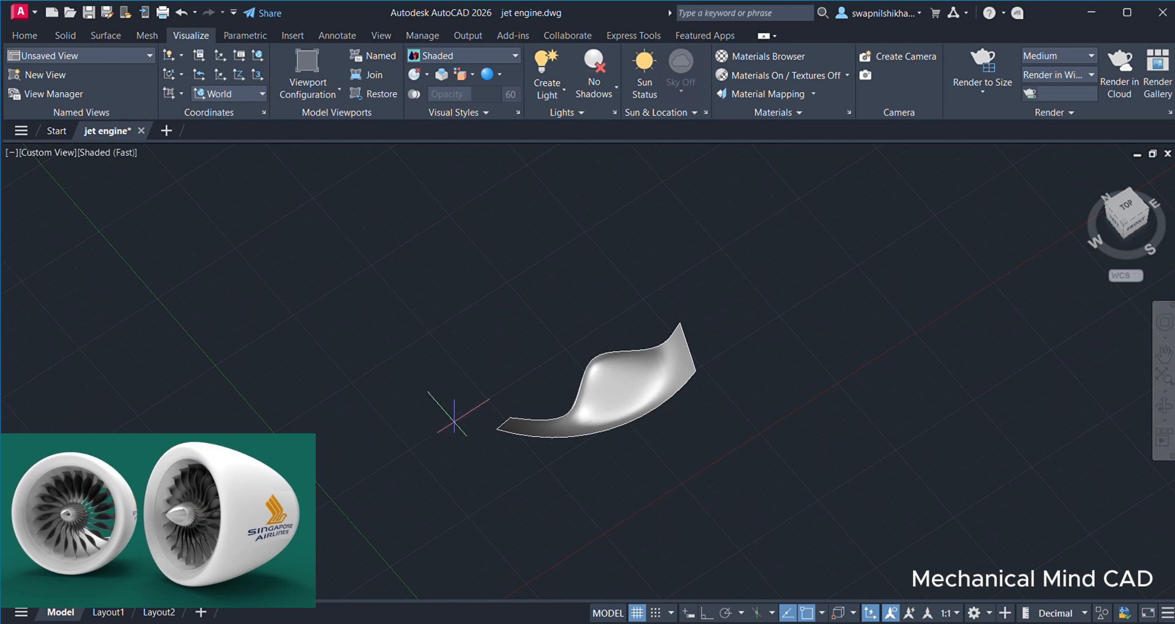
click(446, 411)
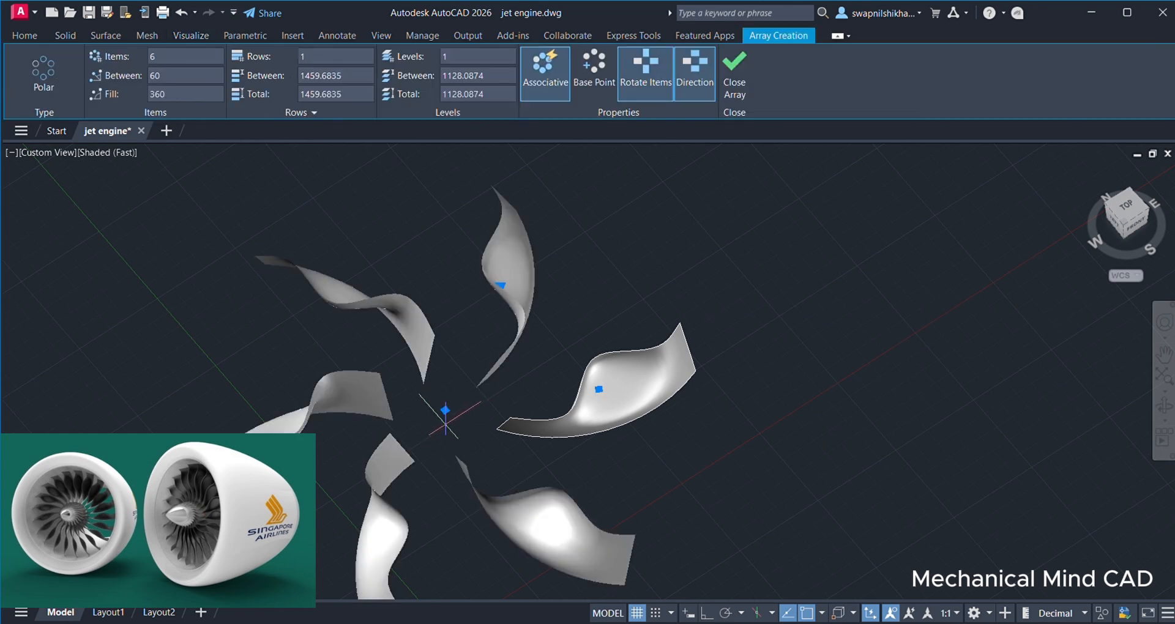
click(152, 58)
key(Return)
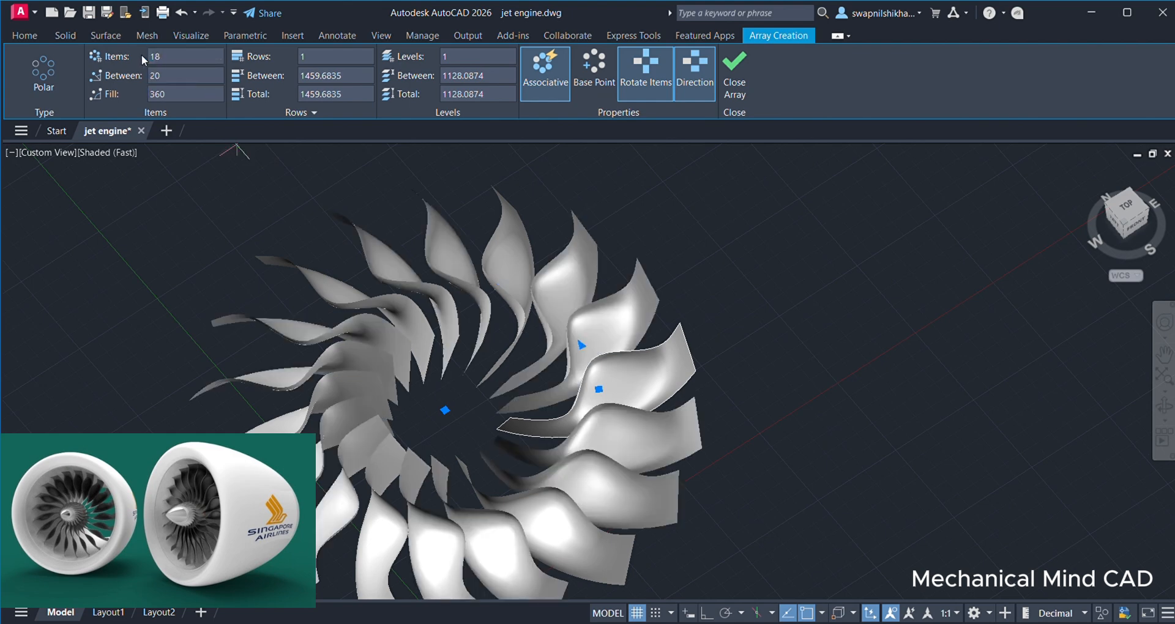
Set the polar array to 15 items and finish the array
drag(163, 57, 101, 71)
text(15)
key(Return)
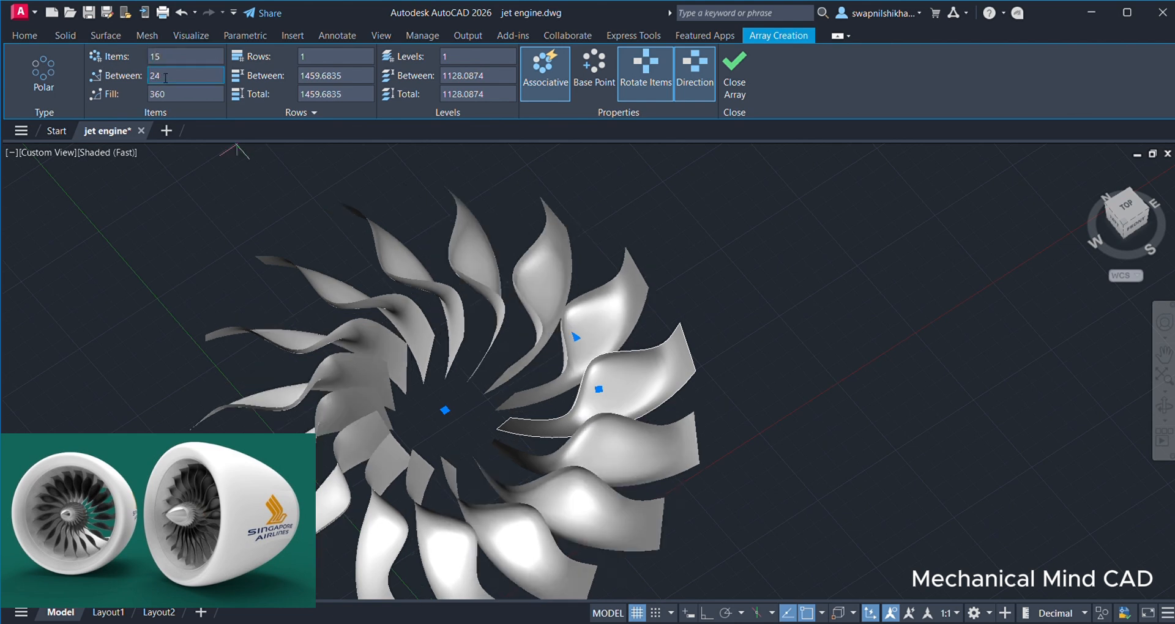
click(734, 76)
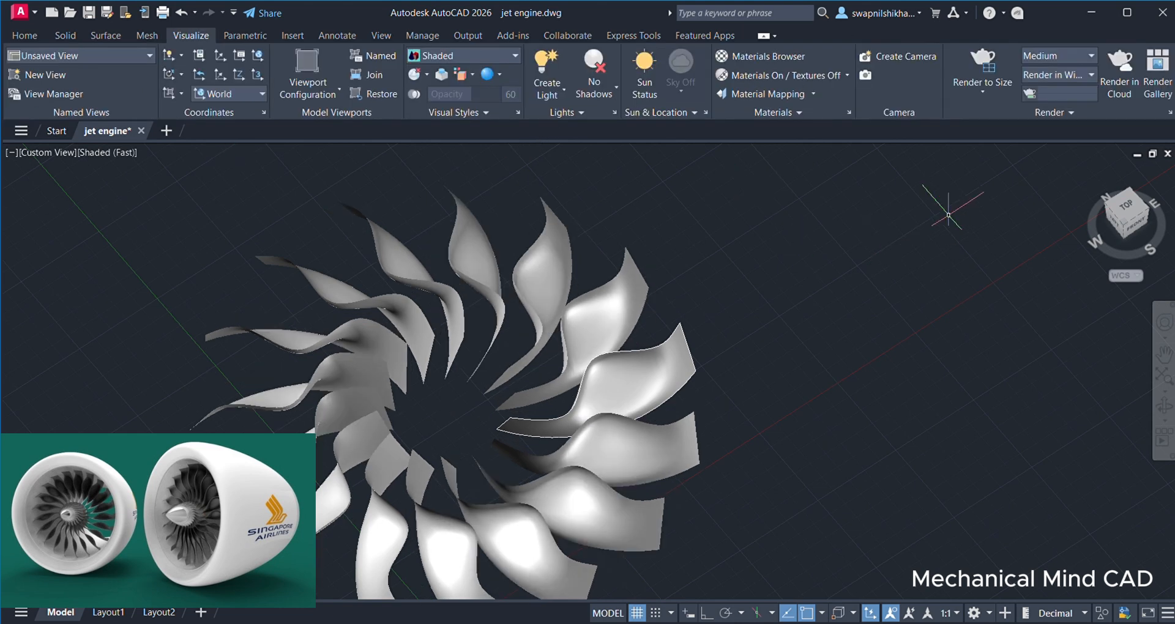
In the top view, draw a hub circle centred in the blade array, large enough to cross the blades' inner ends
mouse_move(473, 423)
shift+middle_down()
mouse_move(496, 480)
mouse_move(476, 418)
mouse_move(477, 438)
shift+middle_up()
scroll(485, 441, down, 4)
scroll(467, 438, up, 5)
scroll(477, 438, down, 4)
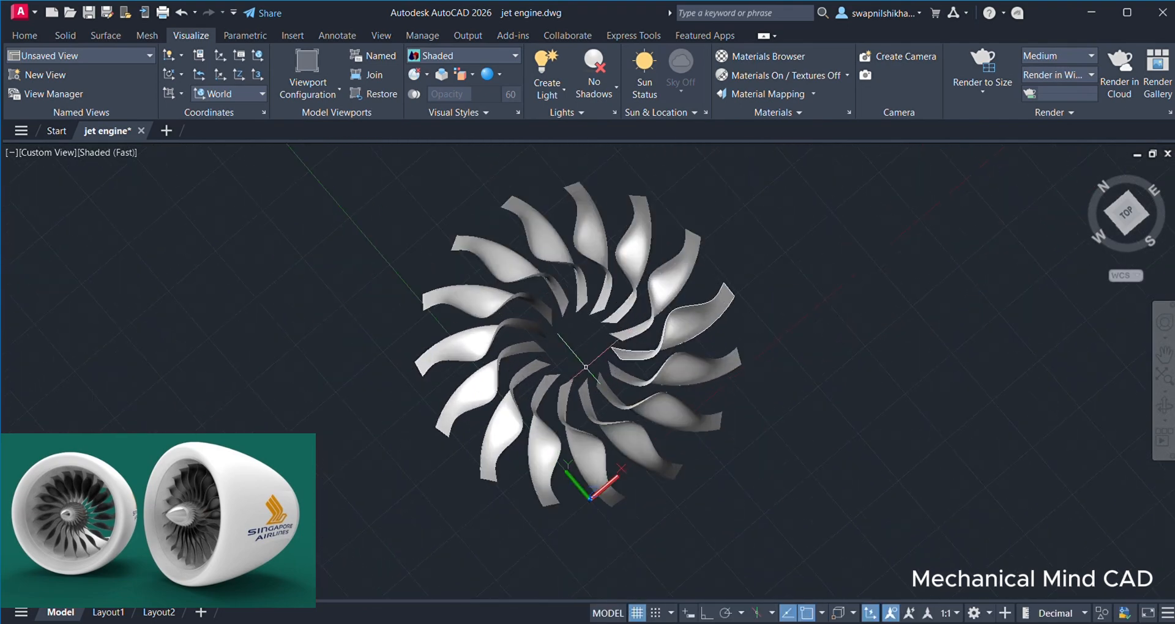
click(1121, 214)
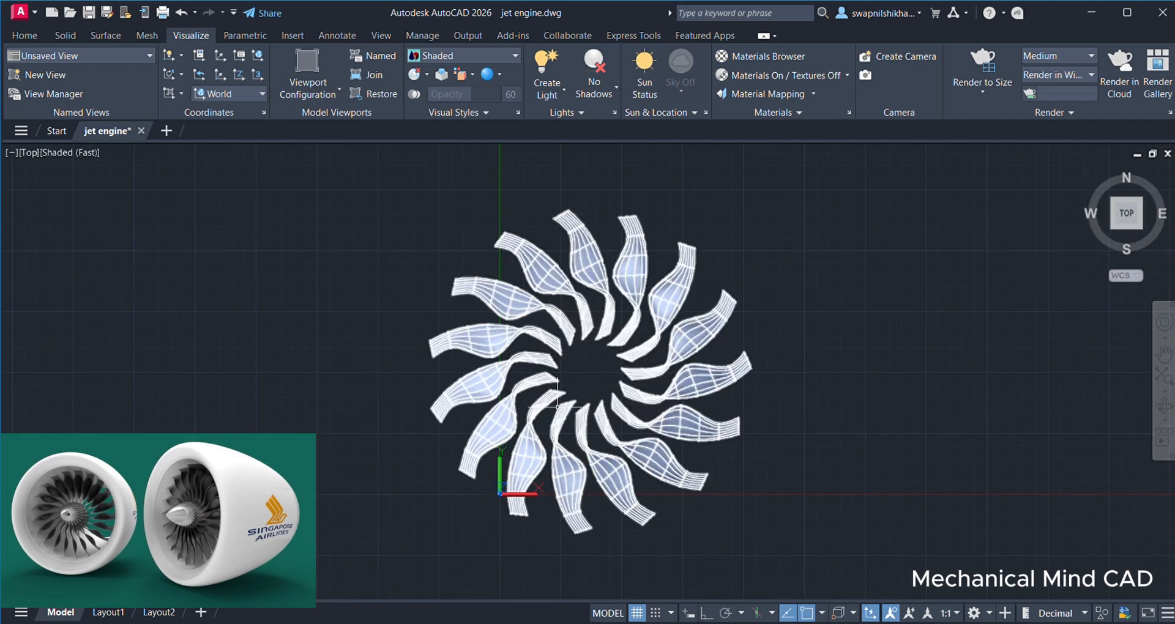
scroll(582, 371, up, 4)
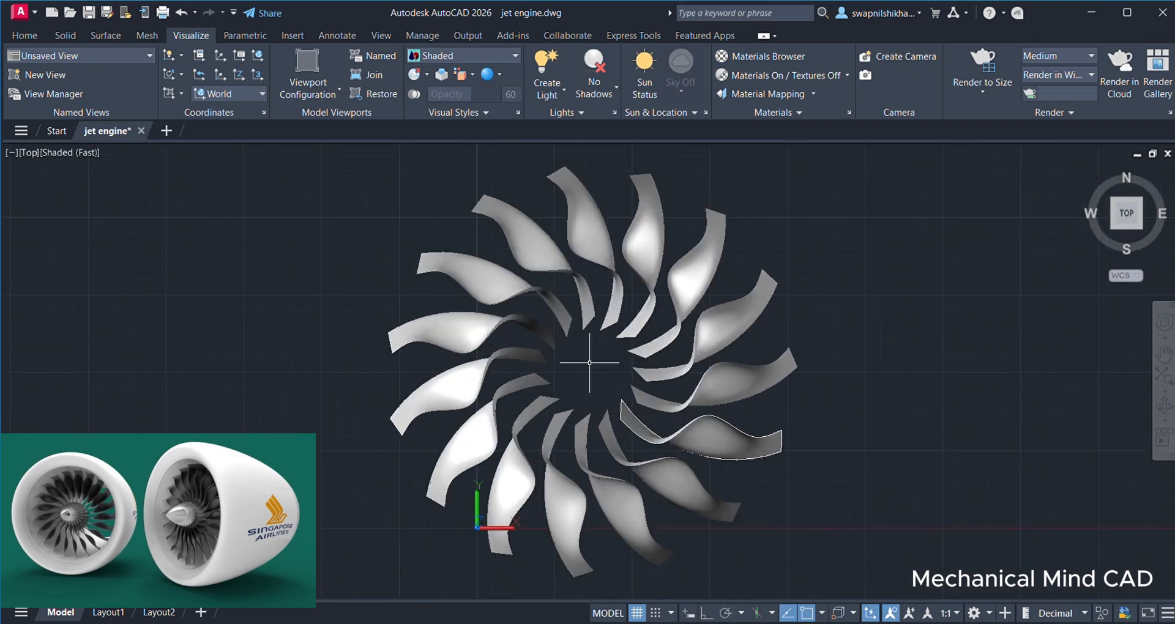
scroll(589, 362, up, 2)
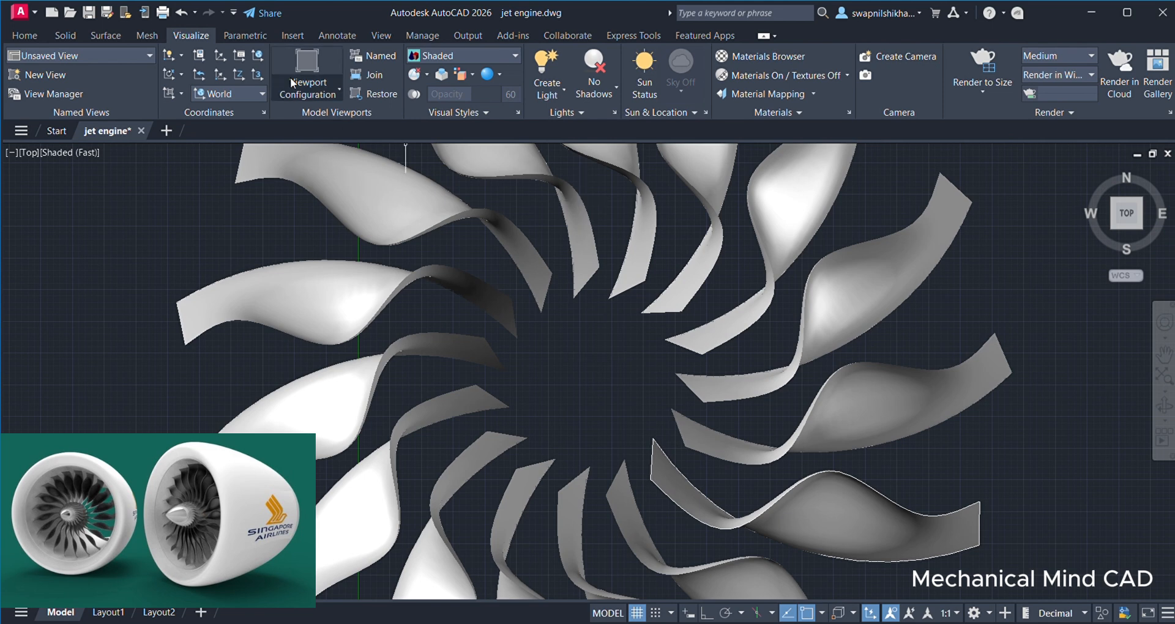
click(25, 36)
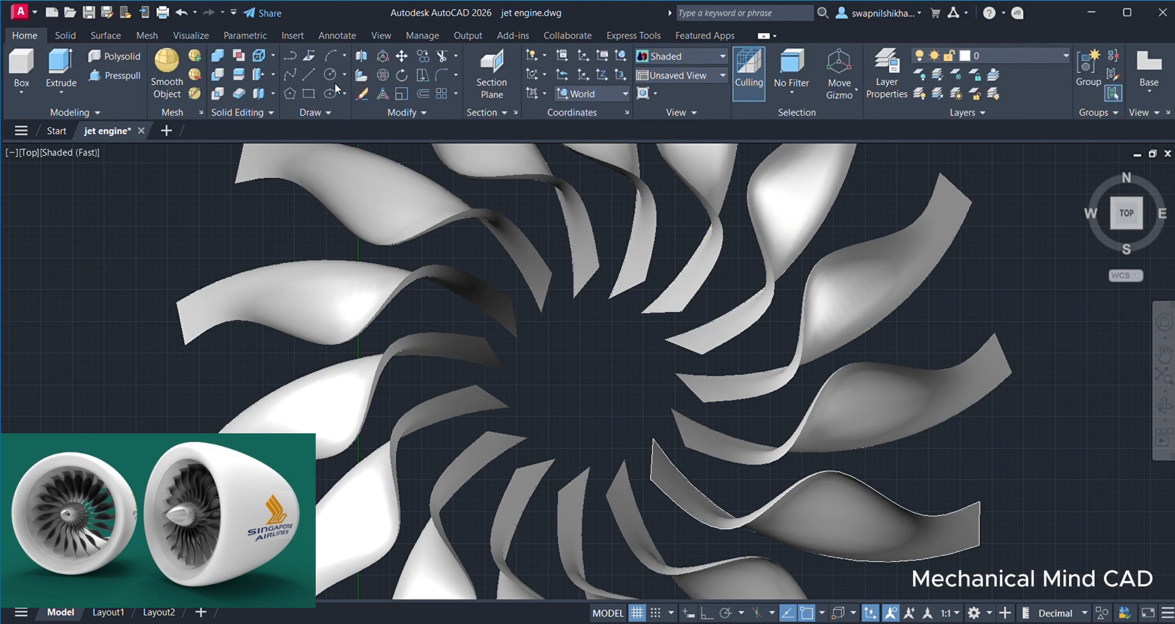
click(592, 377)
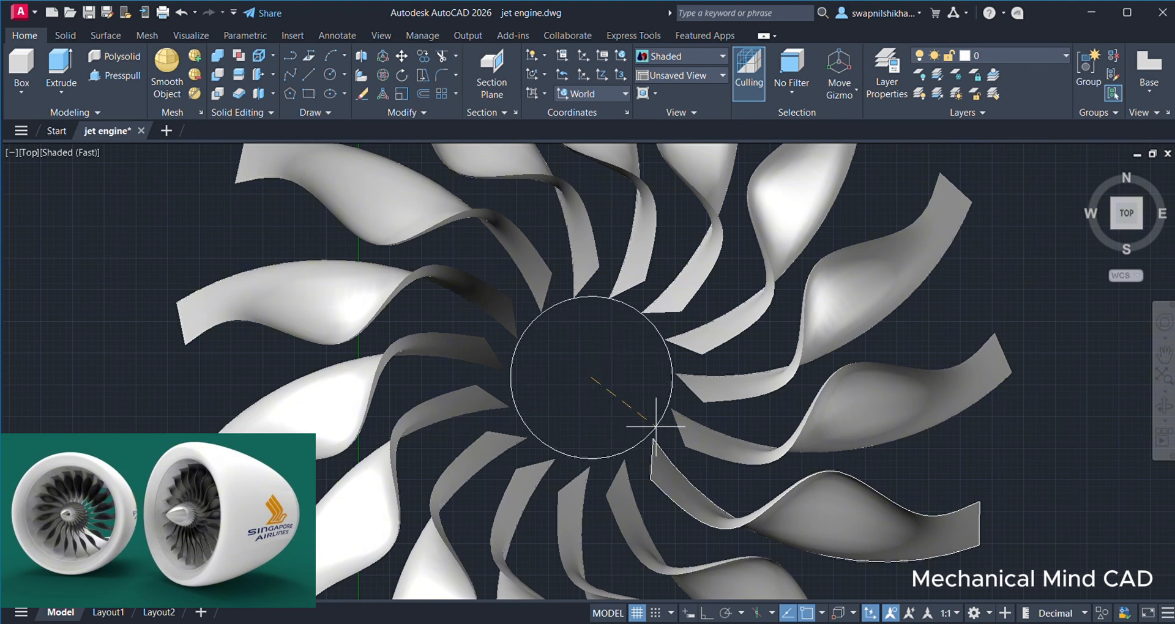
click(676, 459)
key(ctrl+a)
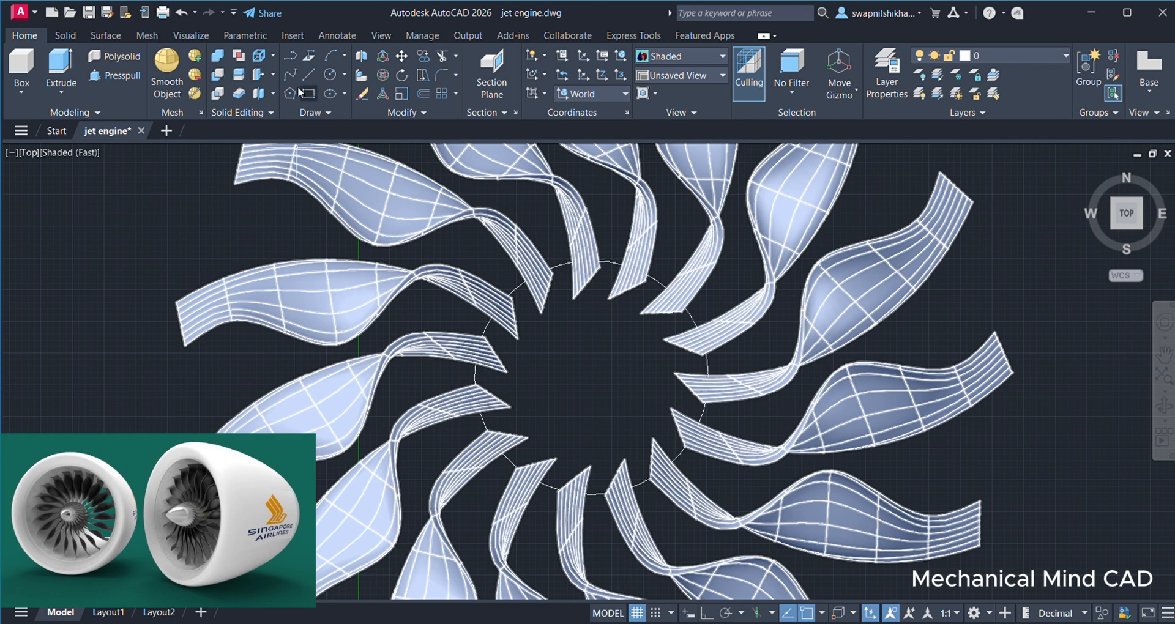
Draw a small circle at the hub circle's centre and raise it well above the blades
click(330, 90)
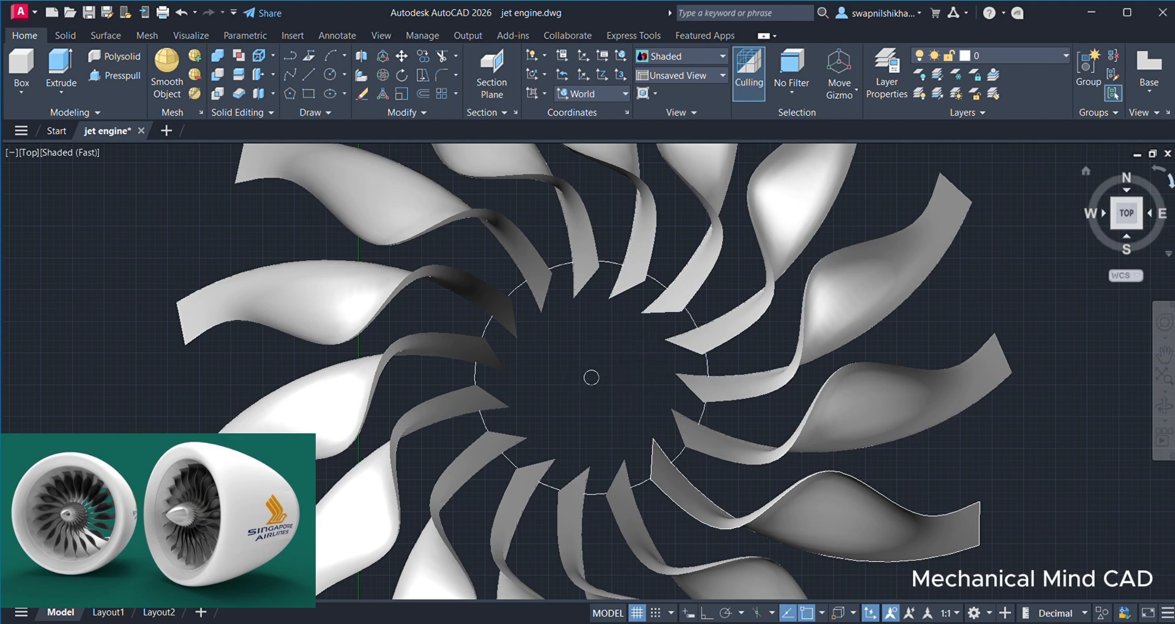
click(1083, 172)
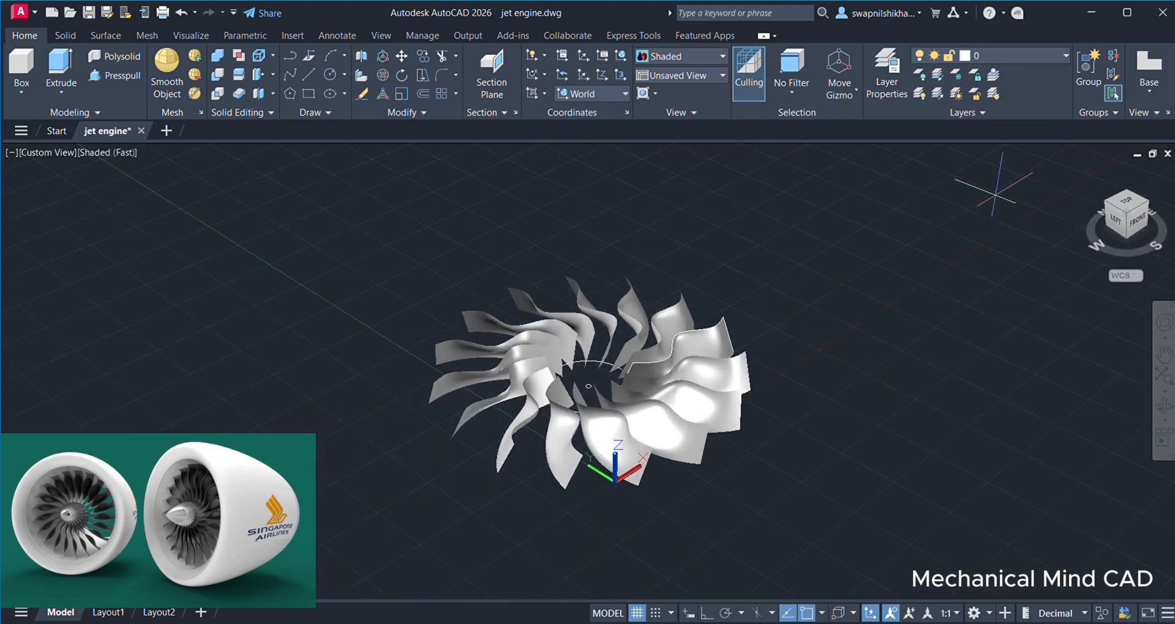
scroll(588, 391, up, 5)
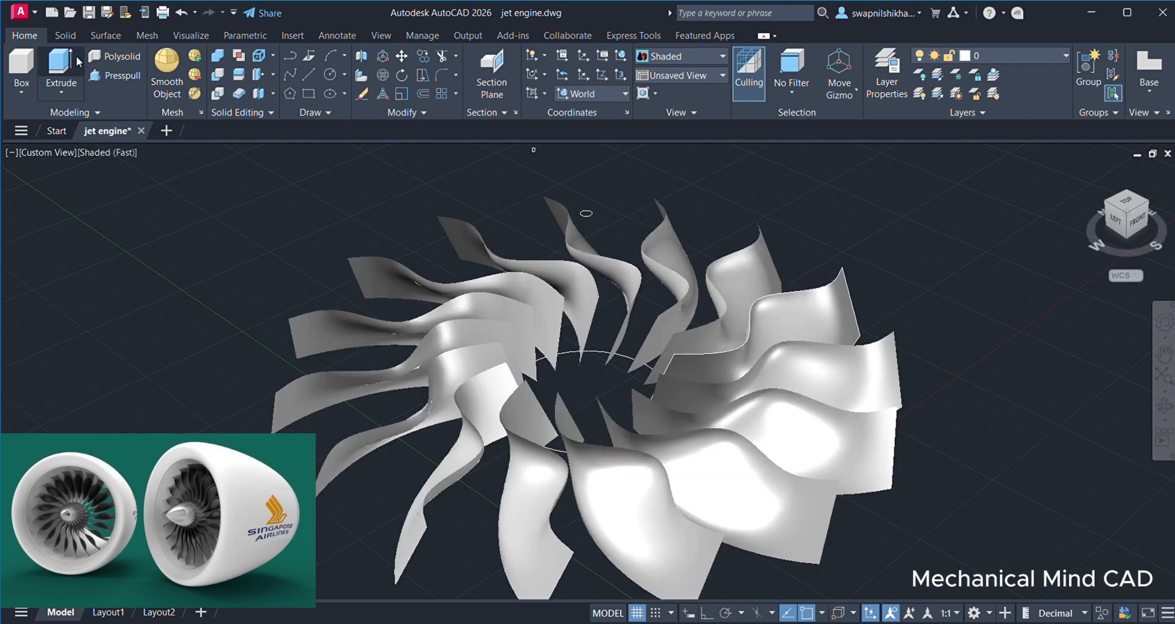
Loft a nose cone from the hub circle to the small raised circle
click(78, 148)
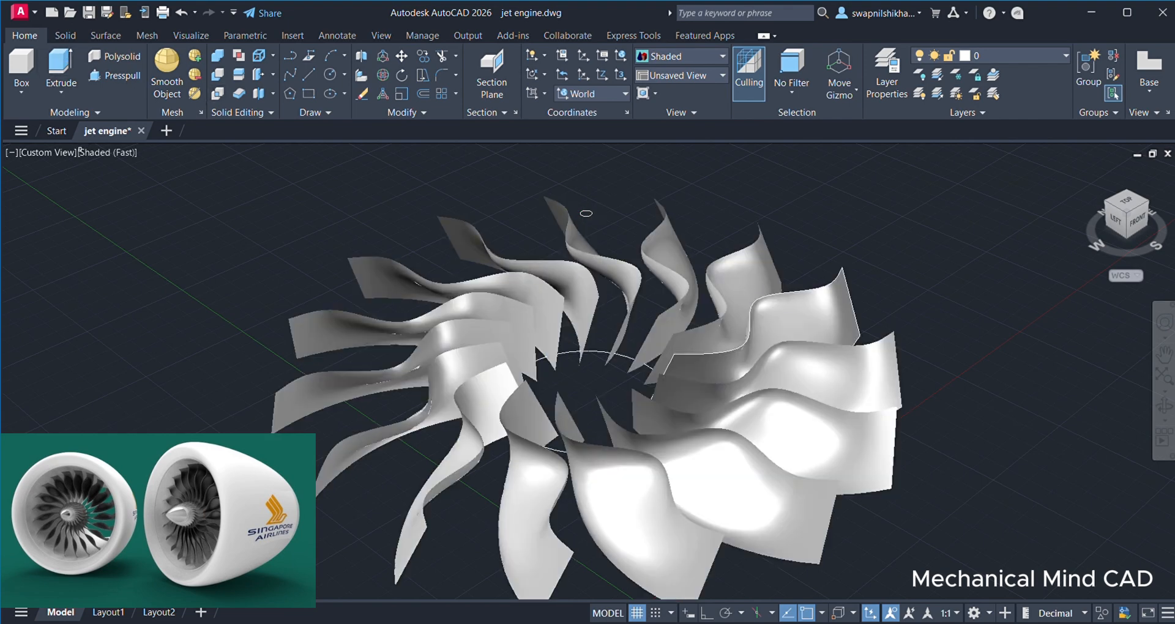
click(596, 350)
click(587, 213)
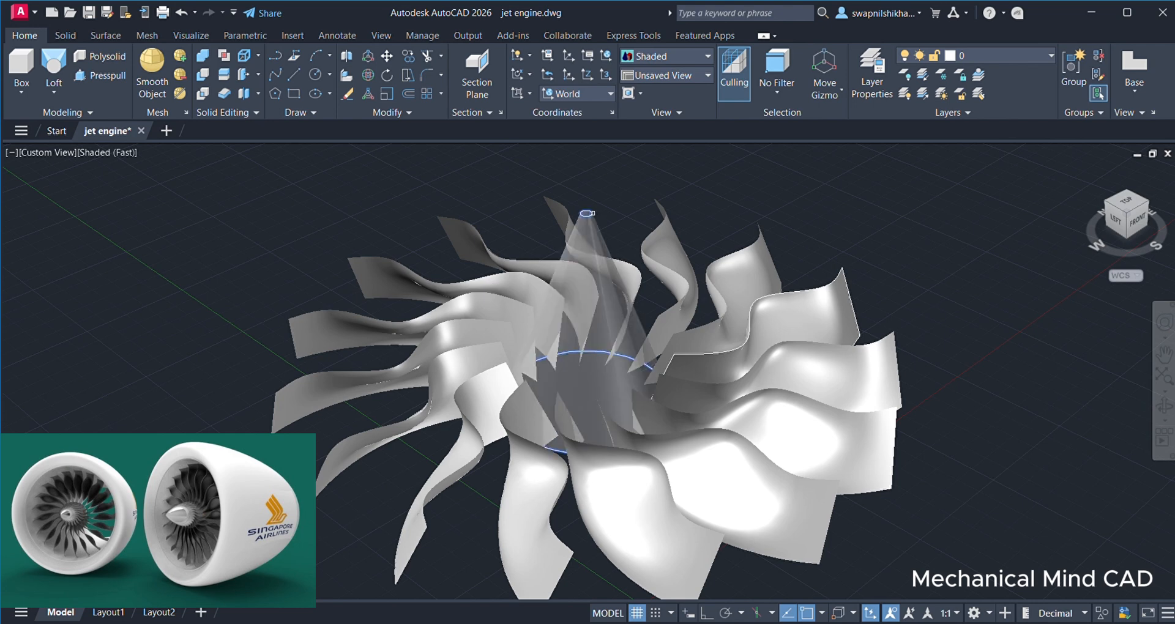
key(Return)
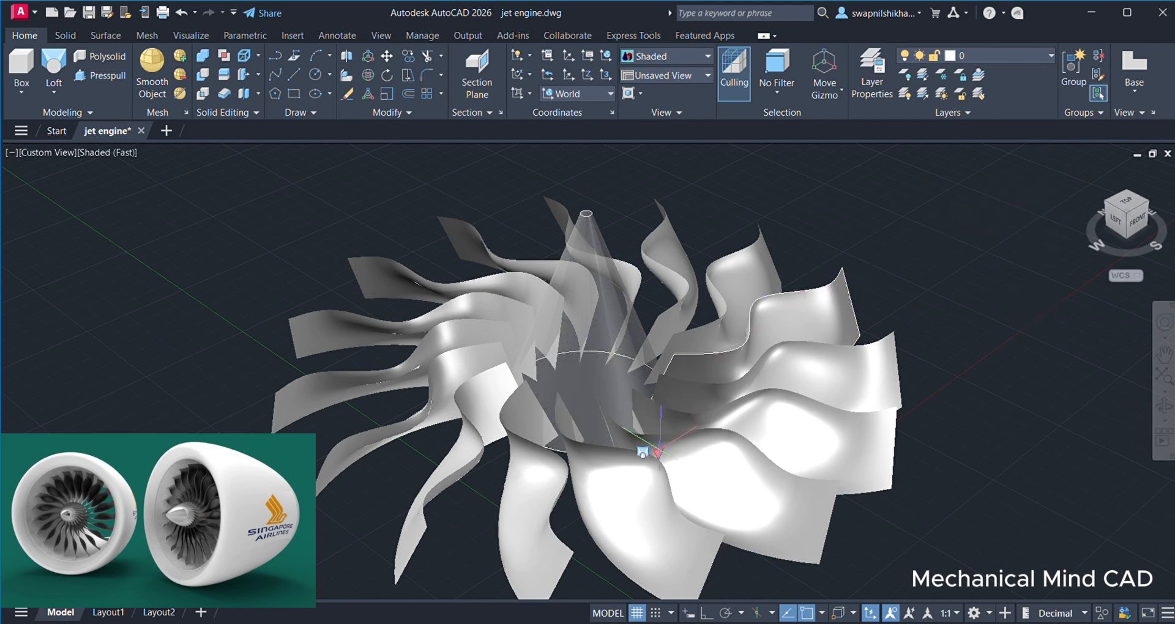
Shape the loft into a bulging, rounded nose cone by adjusting the draft angles and magnitudes at its base and tip circles
click(725, 562)
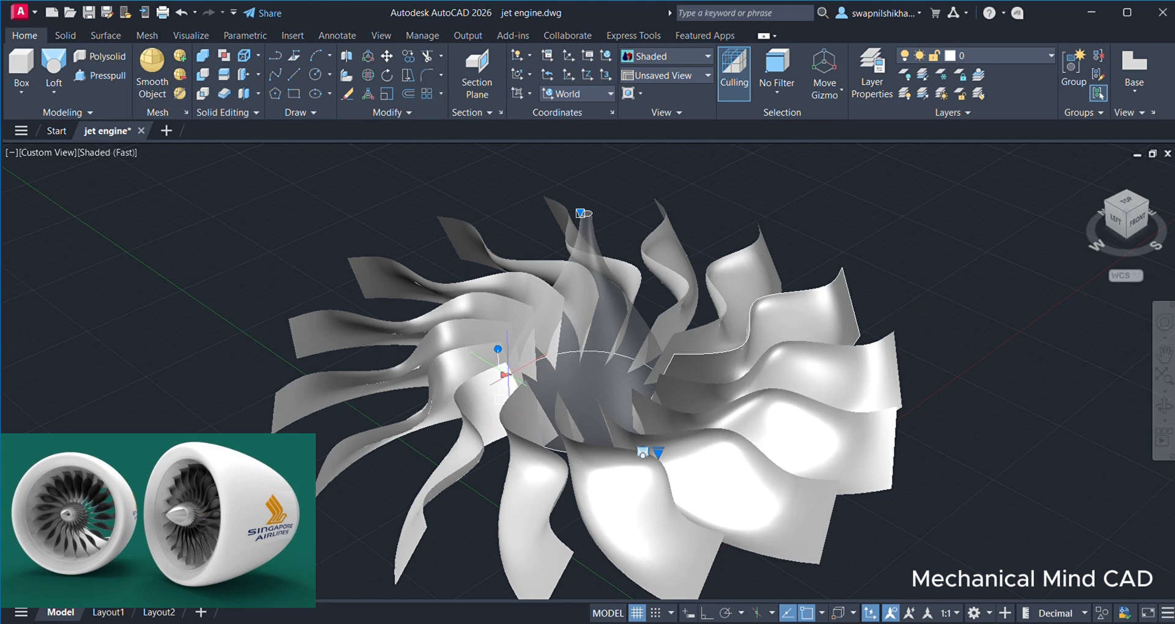
click(507, 375)
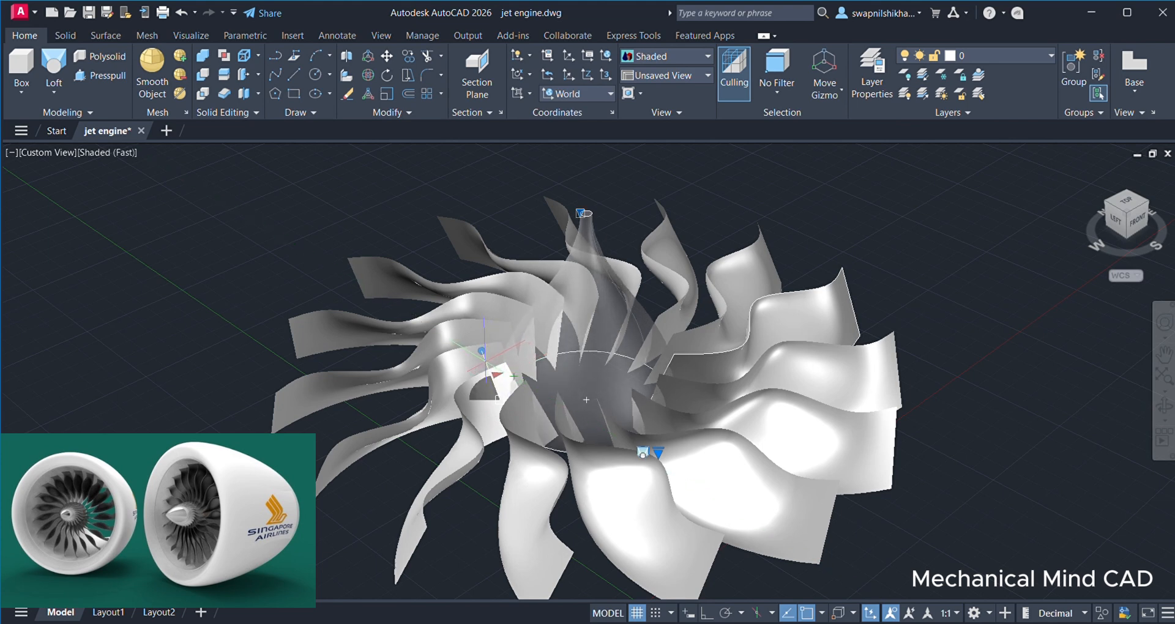
click(487, 367)
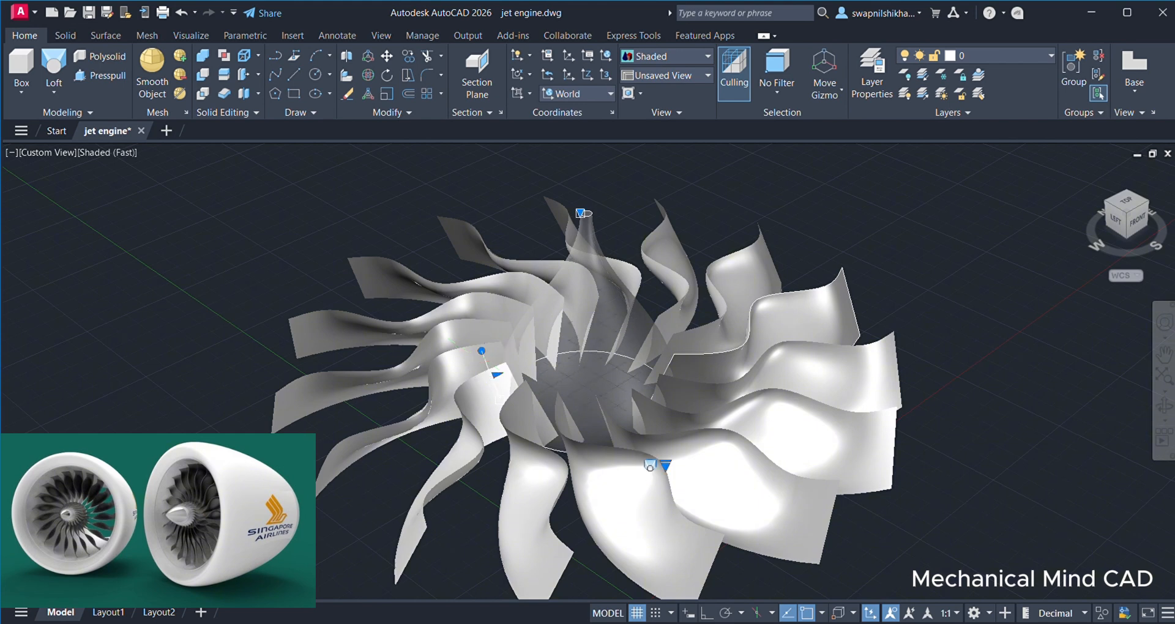
click(580, 213)
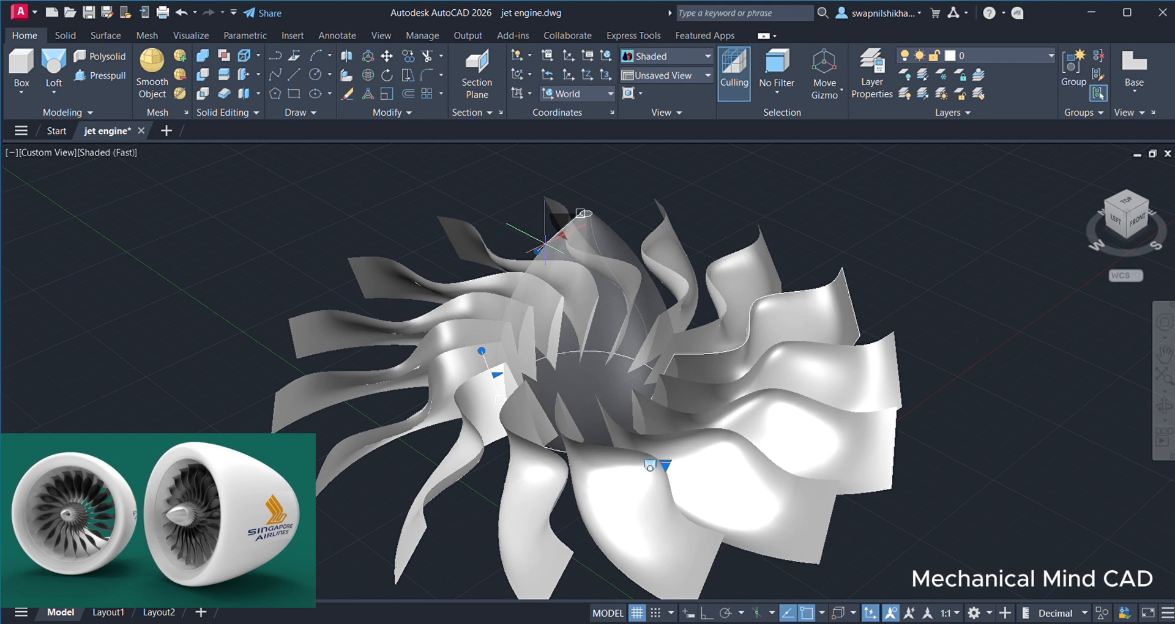
click(544, 247)
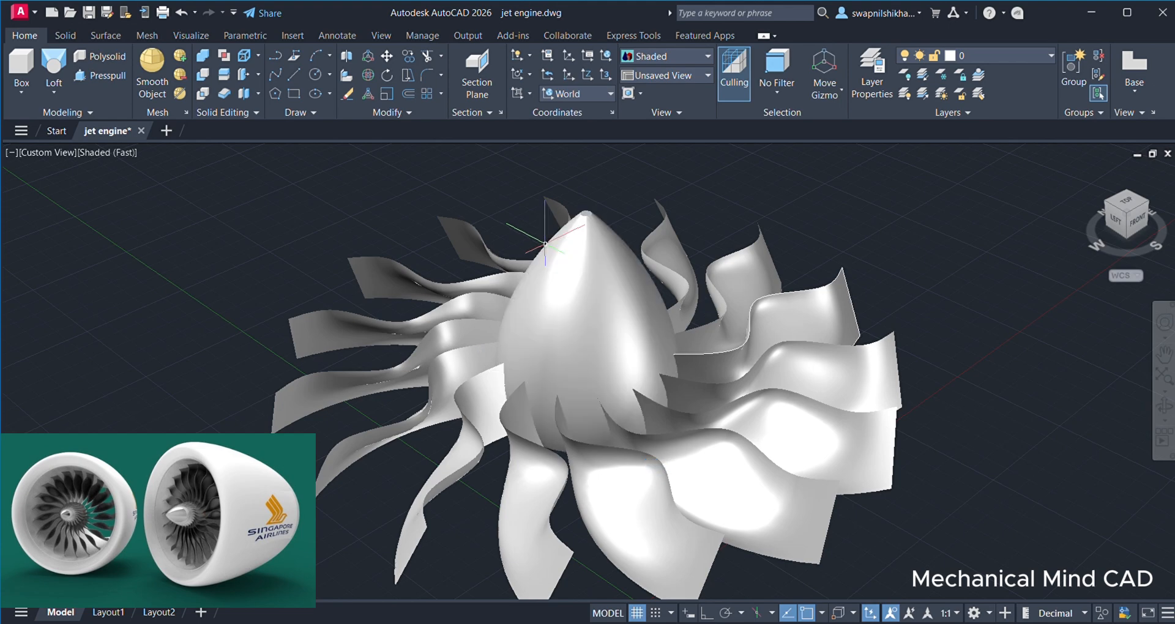
click(837, 295)
Inspect the nose cone and blade array from above and from oblique angles, finishing in the top view
shift+middle_drag(837, 295, 664, 471)
scroll(771, 433, down, 1)
key(Escape)
scroll(772, 432, down, 4)
scroll(591, 376, up, 3)
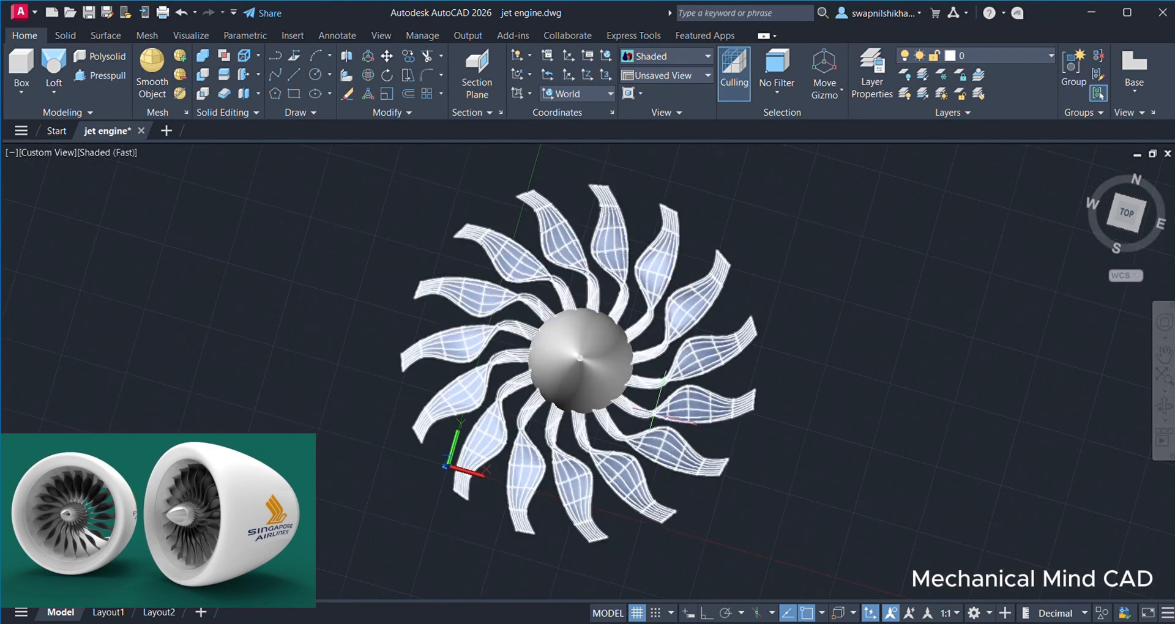
shift+middle_drag(826, 351, 782, 336)
scroll(899, 275, down, 2)
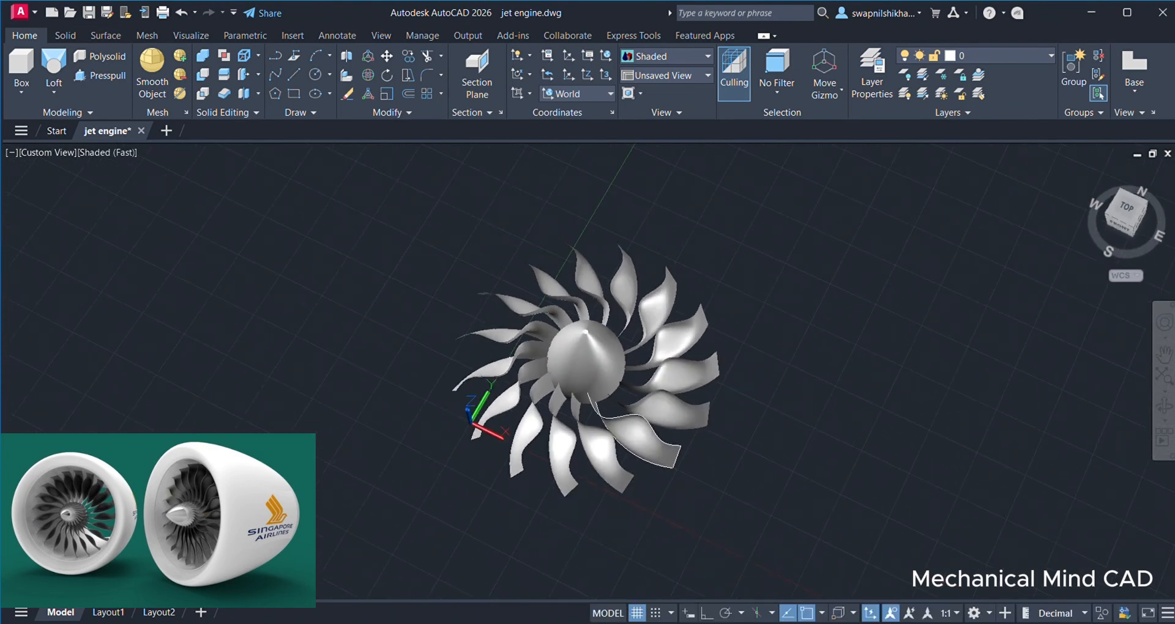
middle_drag(834, 310, 770, 375)
scroll(587, 422, up, 3)
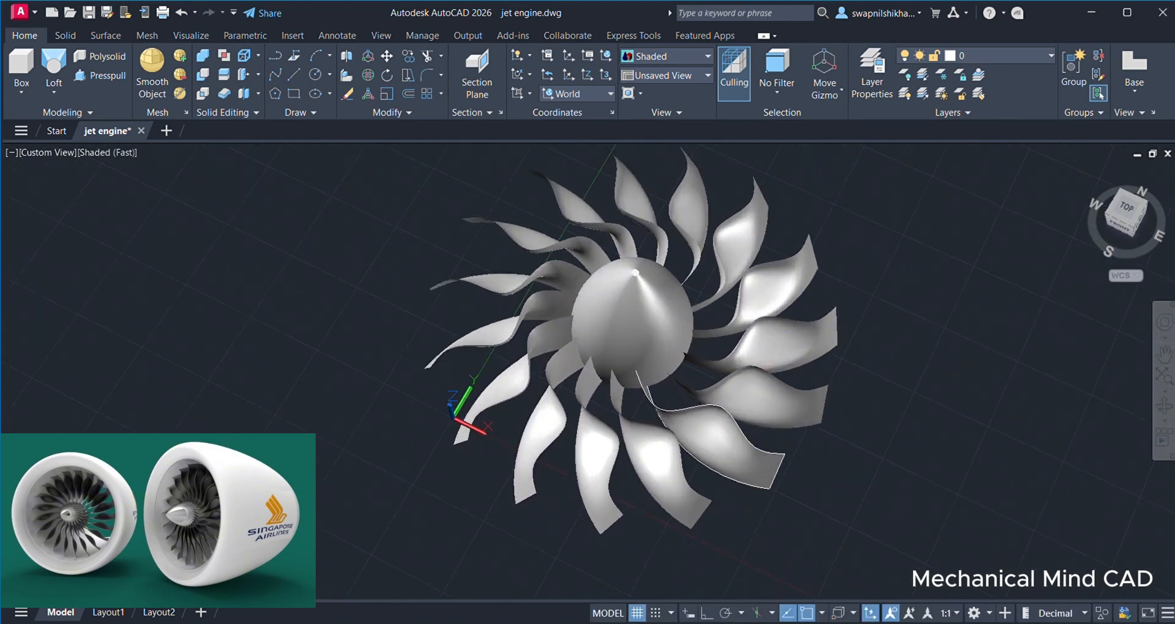
click(1083, 173)
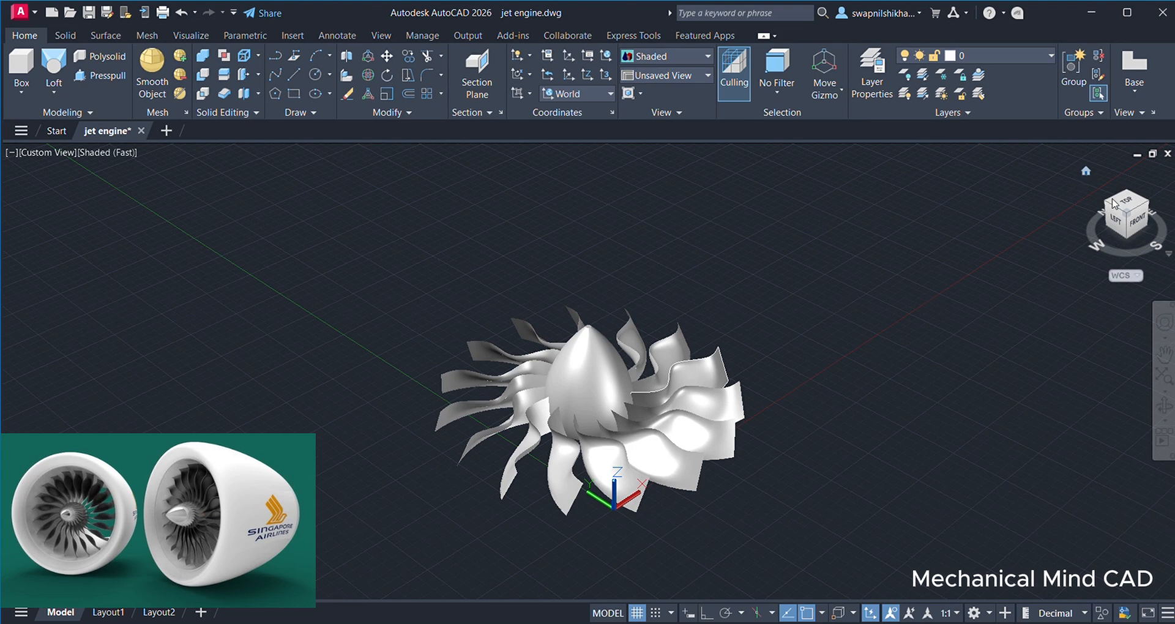
click(1123, 206)
click(1084, 171)
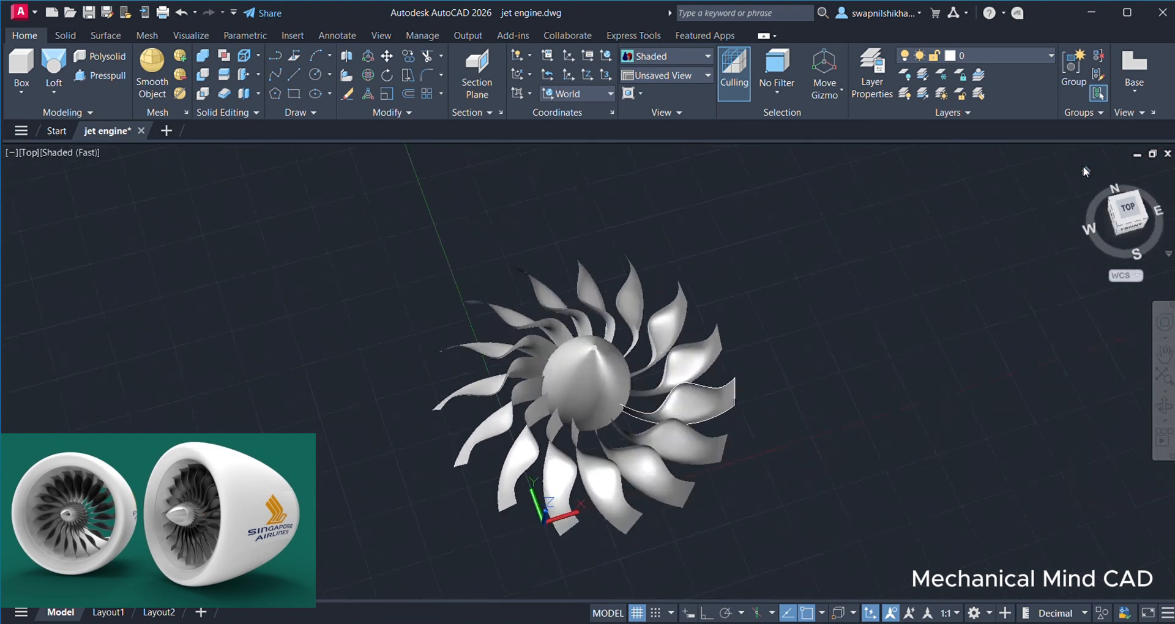
click(1124, 206)
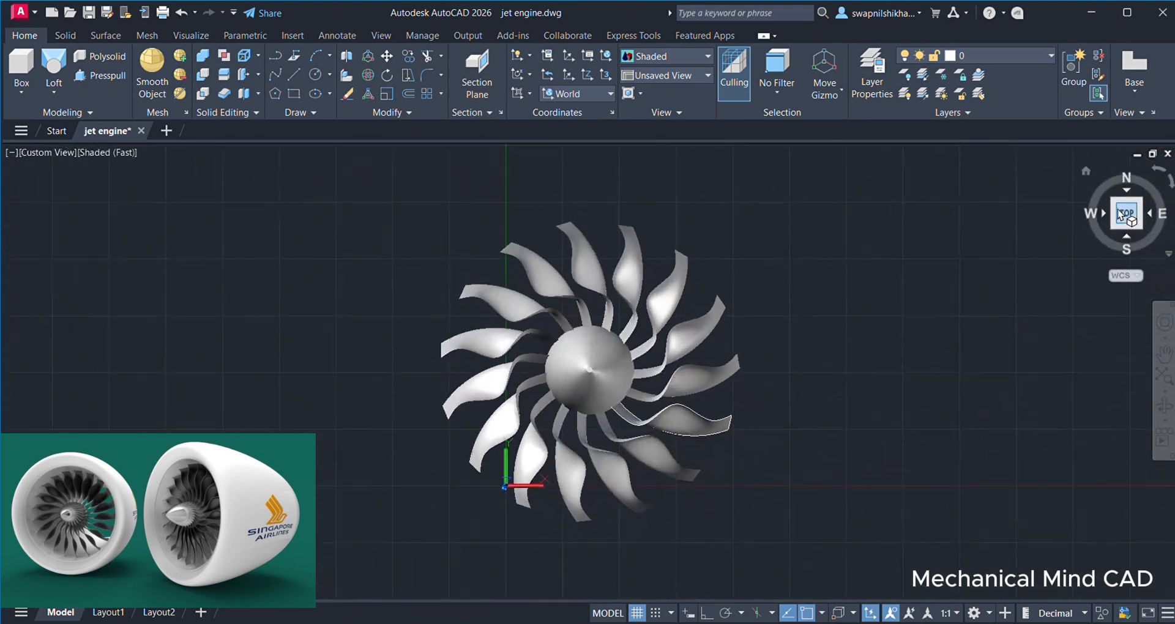
shift+middle_drag(477, 465, 555, 581)
key(ctrl+z)
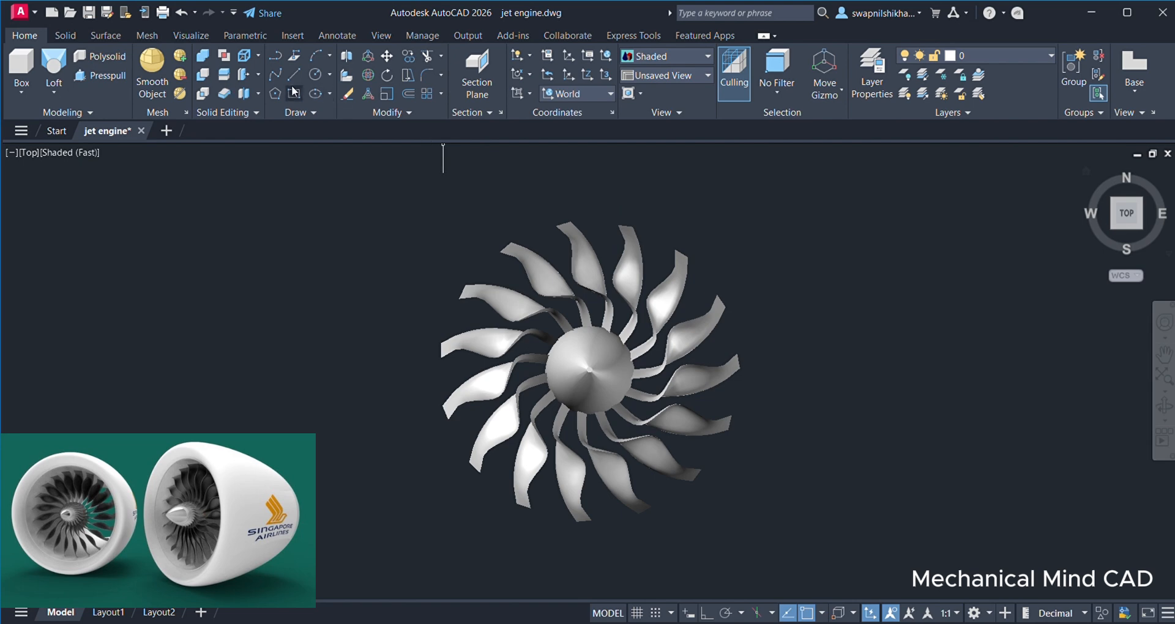
Draw a circle centred on the nose cone's tip, slightly larger than the blade array so it encloses all blade ends
click(313, 75)
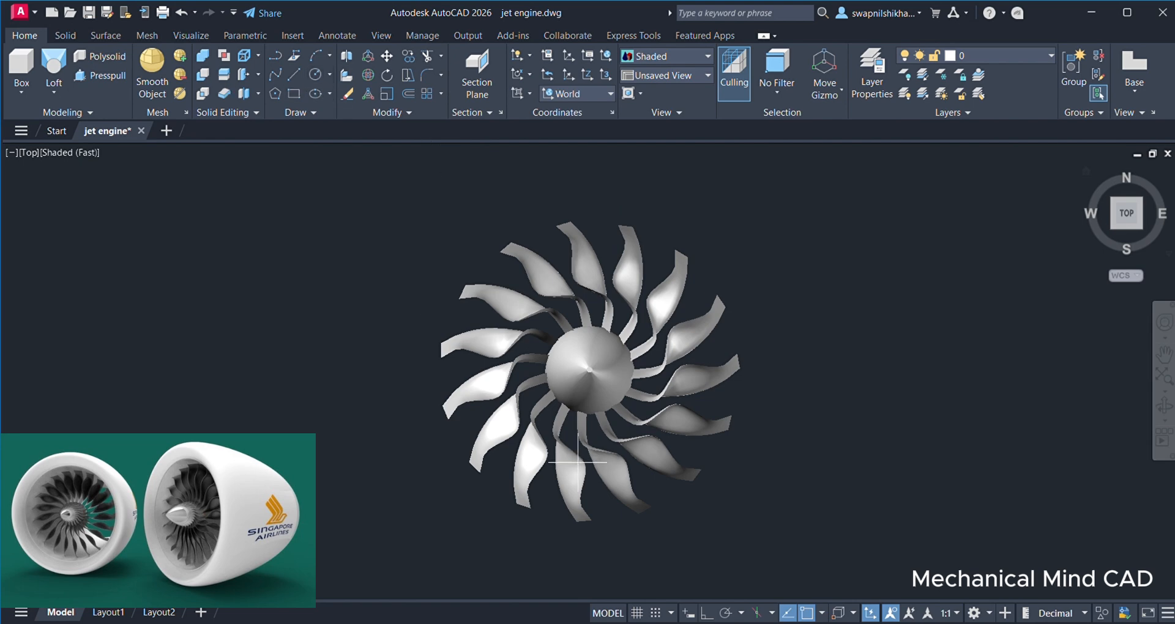
scroll(595, 370, up, 4)
click(596, 373)
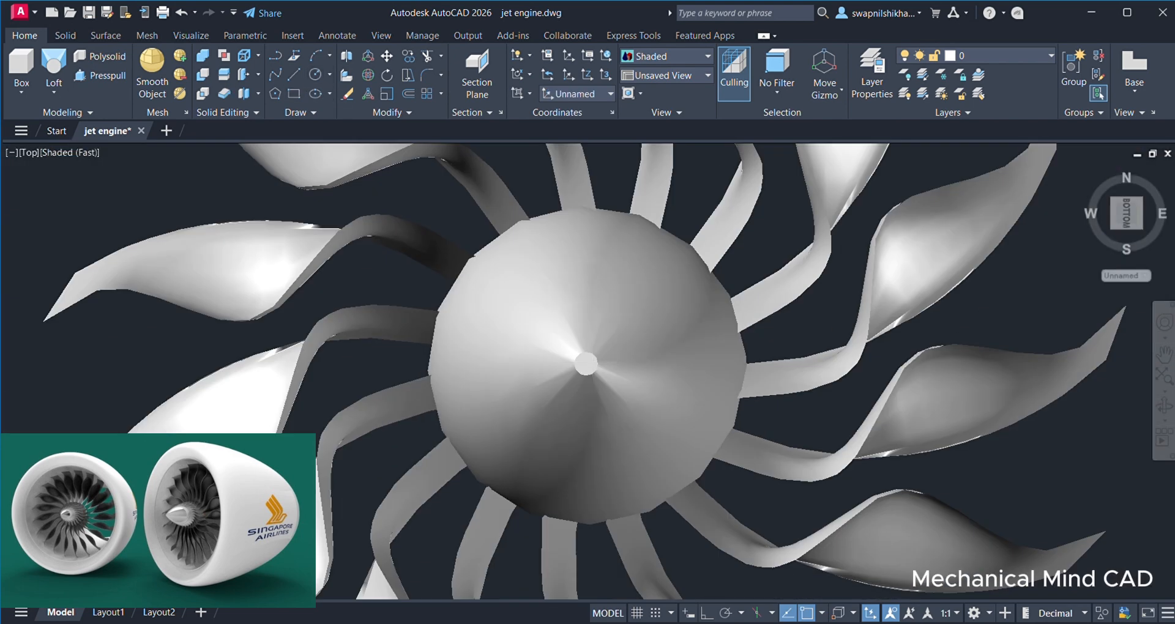
scroll(592, 362, up, 2)
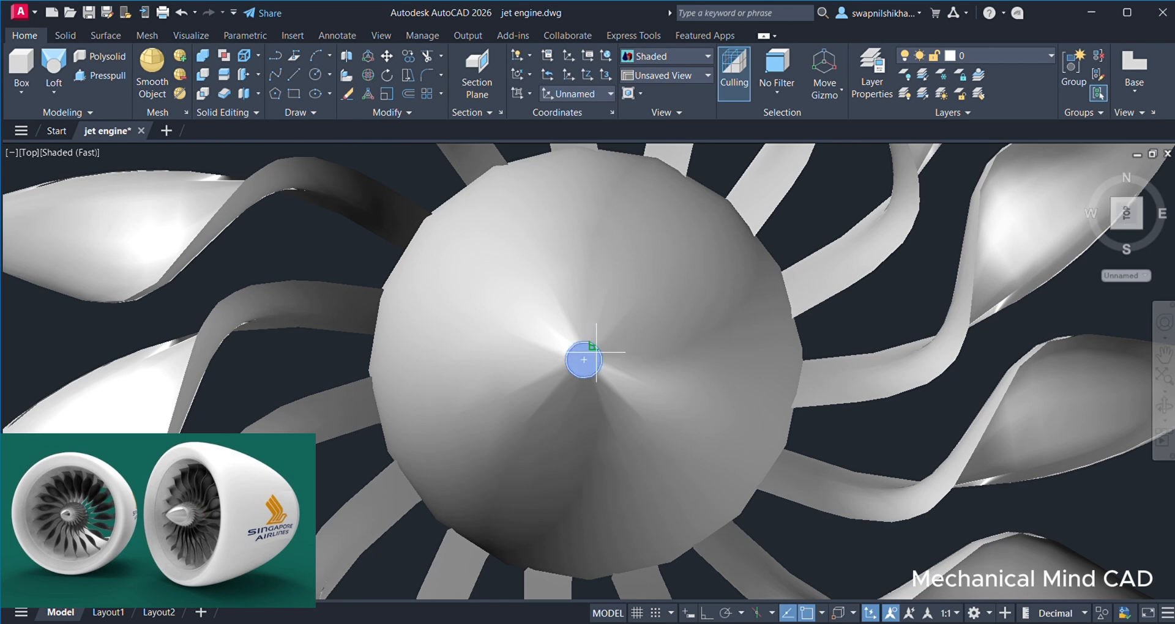
click(584, 360)
scroll(584, 360, down, 6)
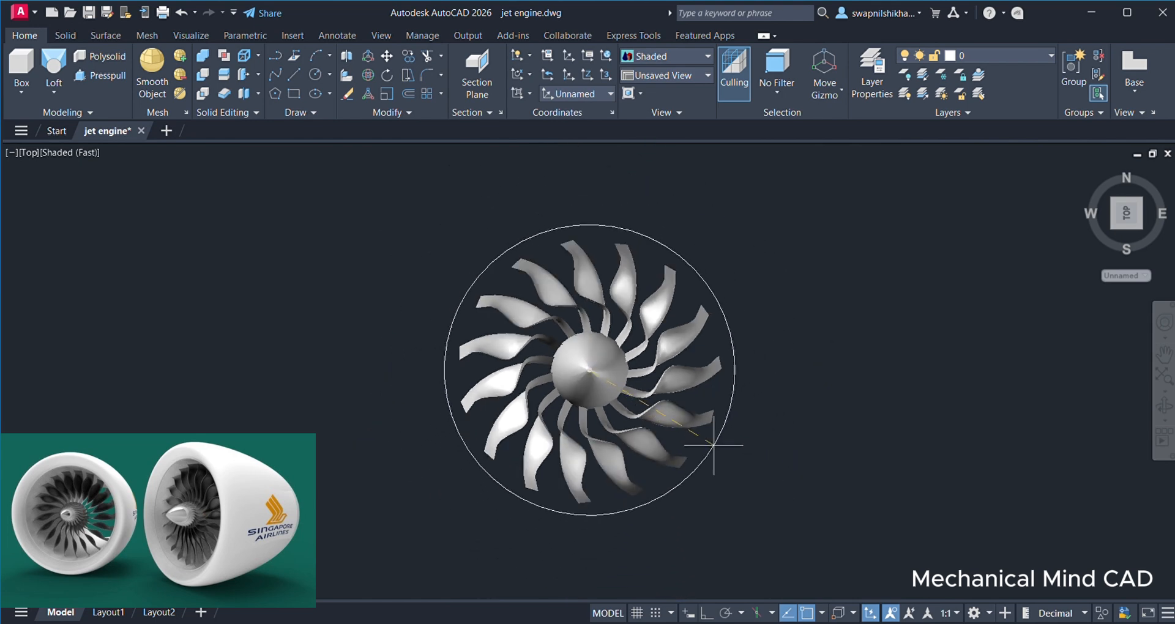
click(712, 445)
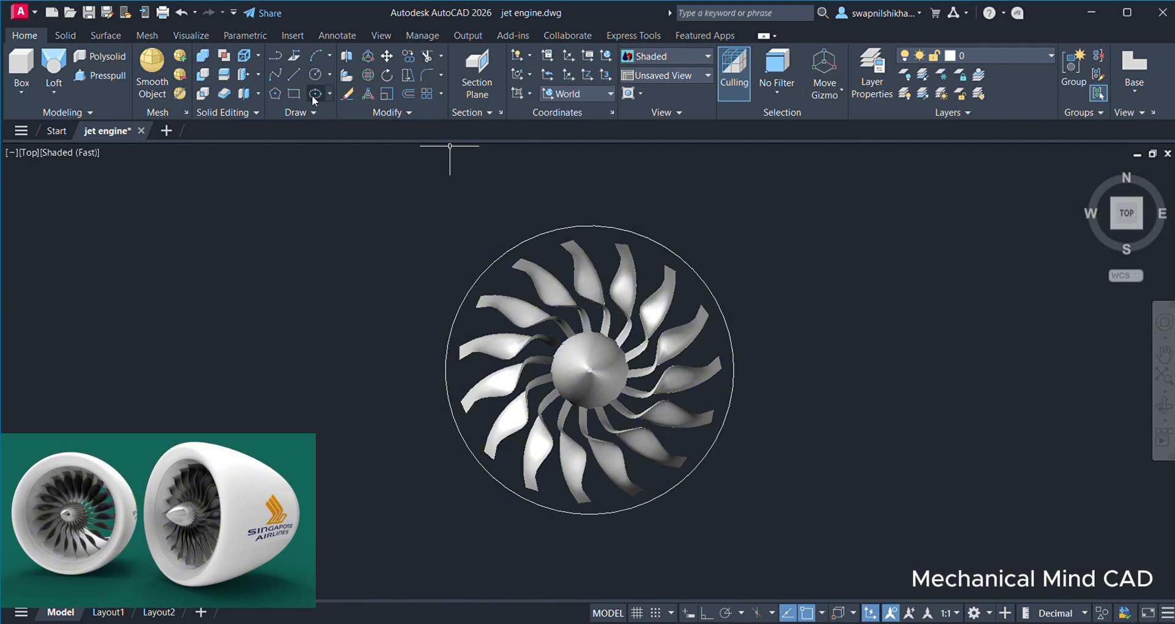
click(590, 369)
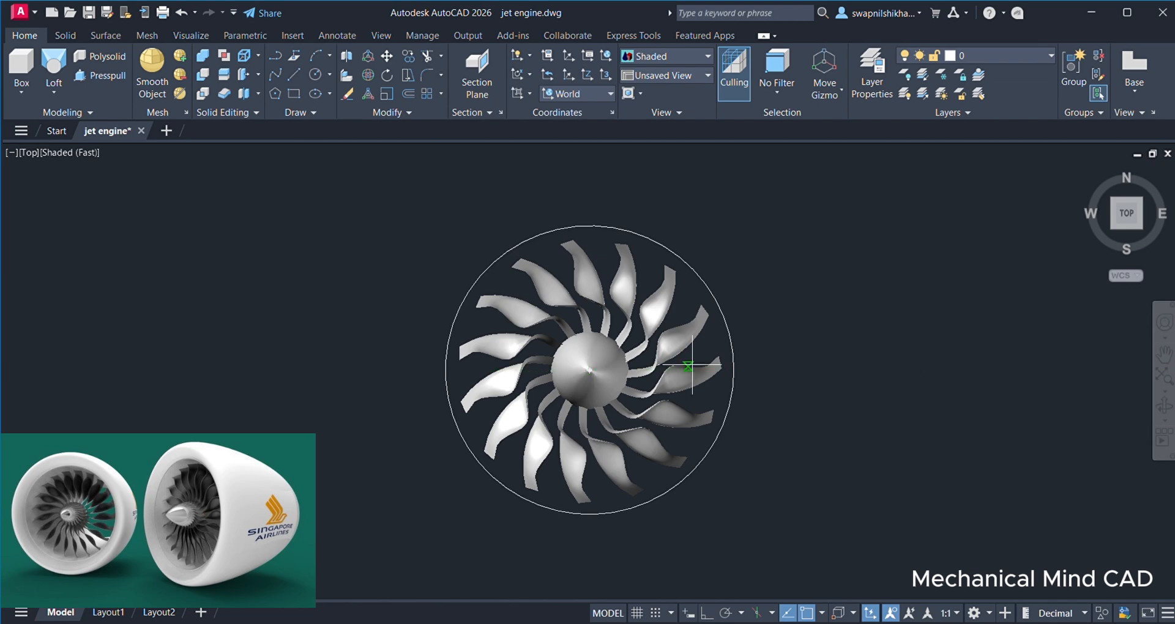
click(733, 359)
key(Escape)
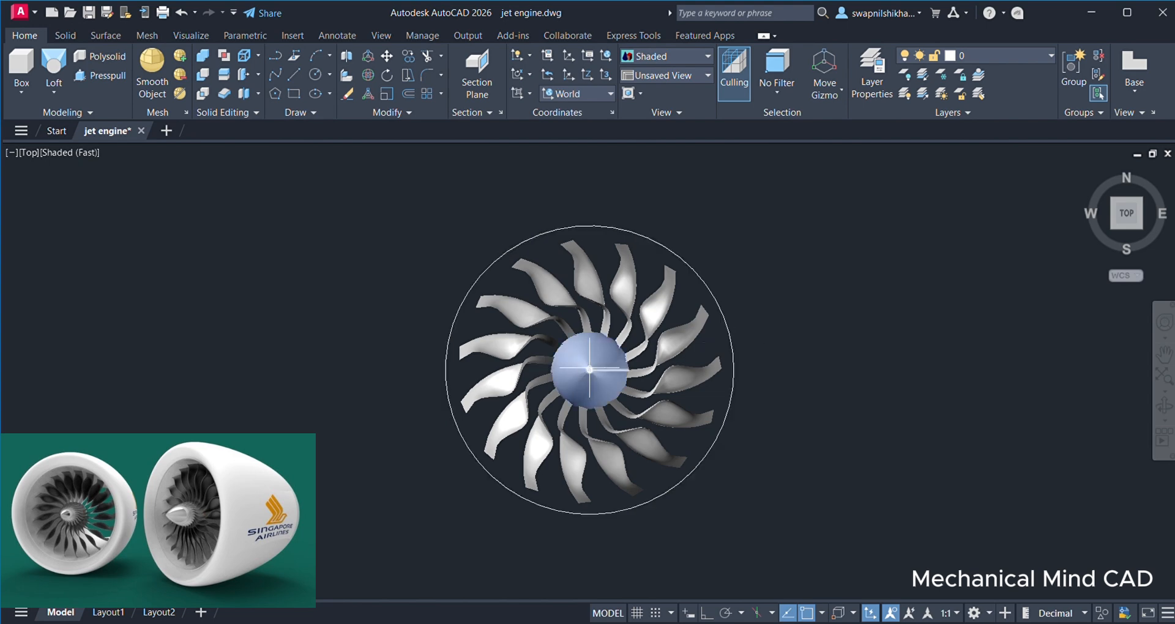
Draw a smaller concentric circle from the nose cone's tip, crossing the blades at about mid-span
scroll(589, 370, down, 3)
scroll(591, 370, up, 10)
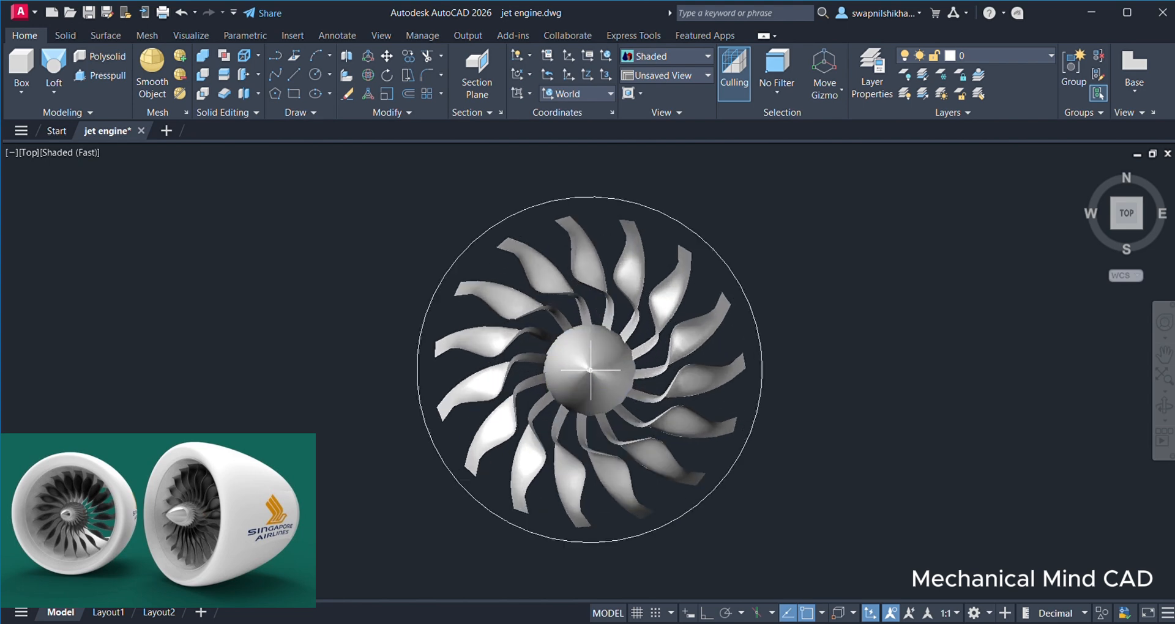
scroll(578, 353, down, 1)
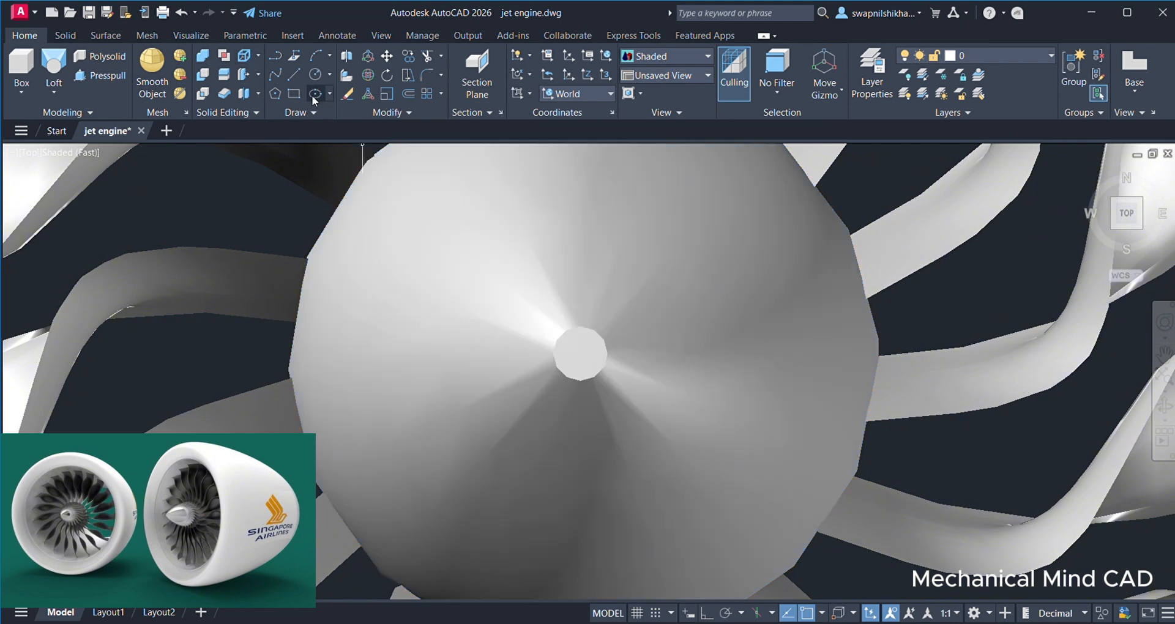
click(313, 78)
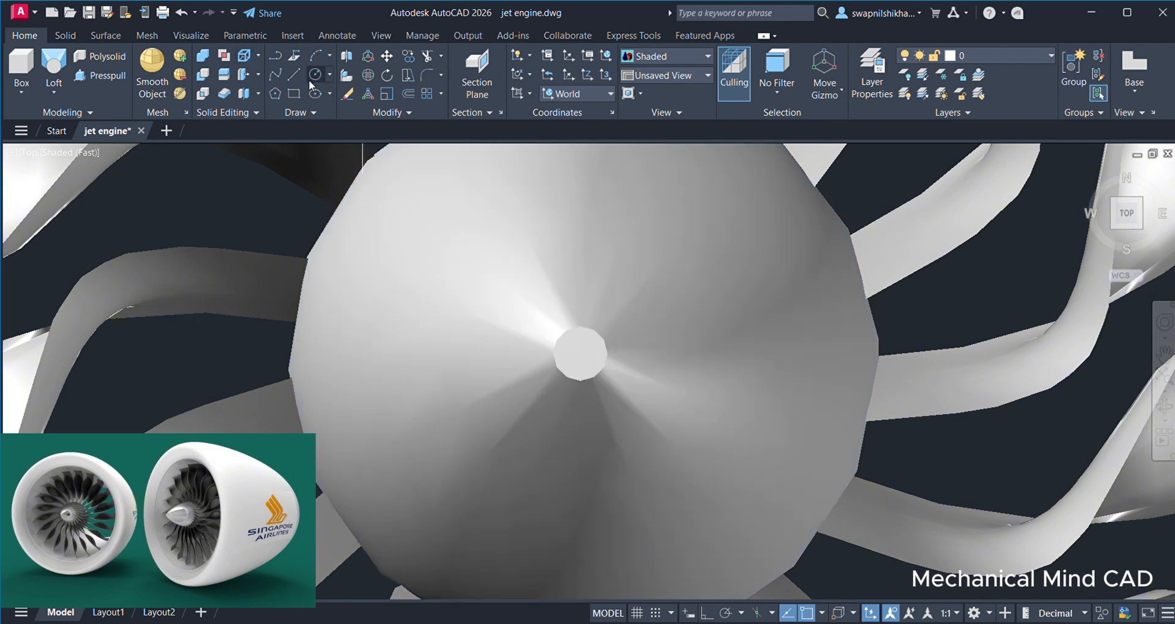
click(579, 353)
key(Escape)
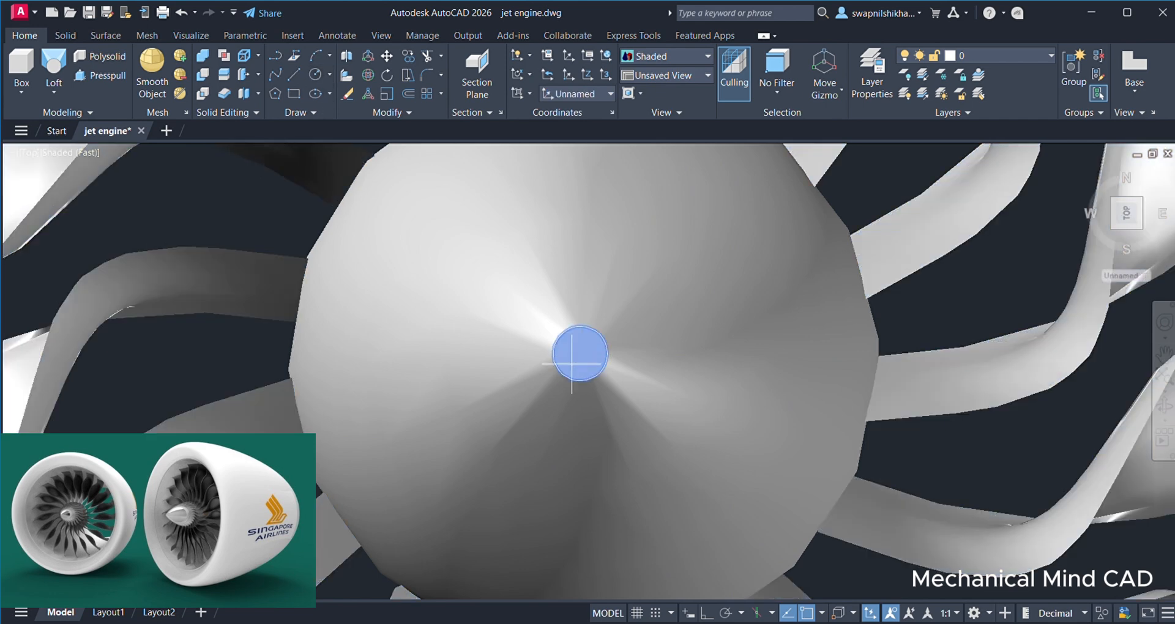
scroll(580, 353, down, 8)
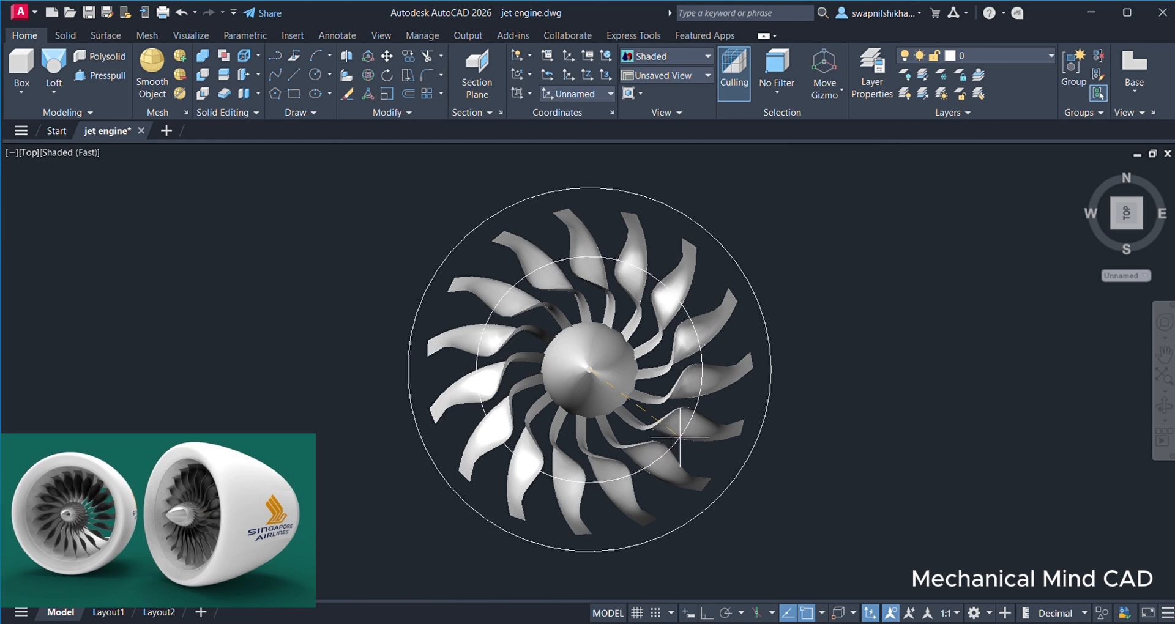
click(680, 438)
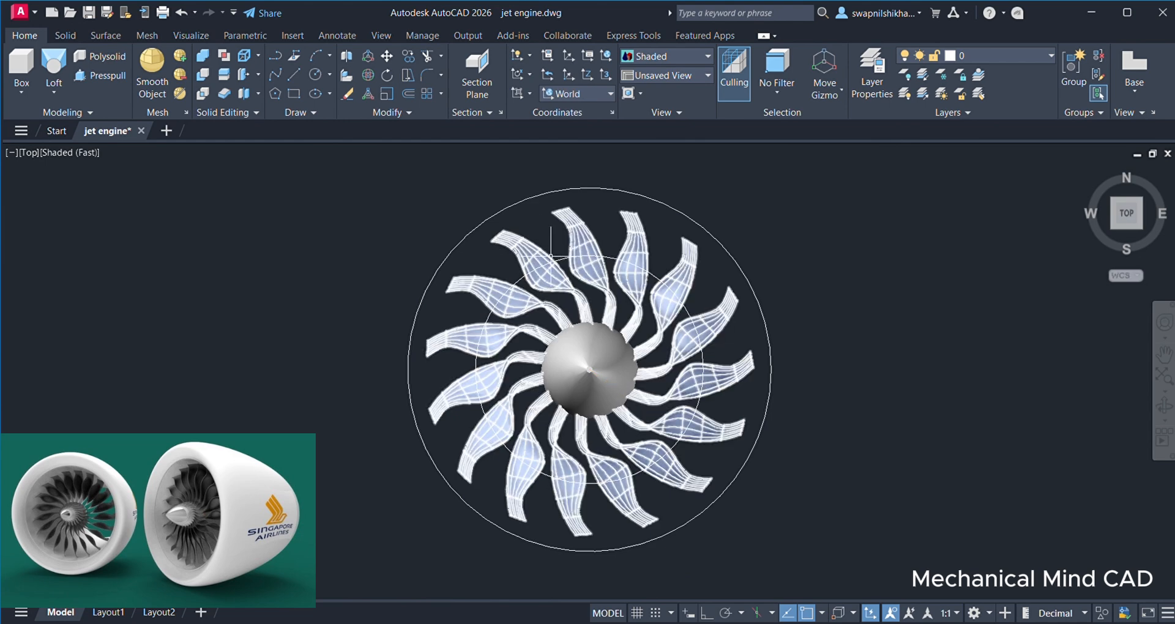
Draw another circle centred on the nose cone's tip, just inside the large circle around the blades
click(311, 78)
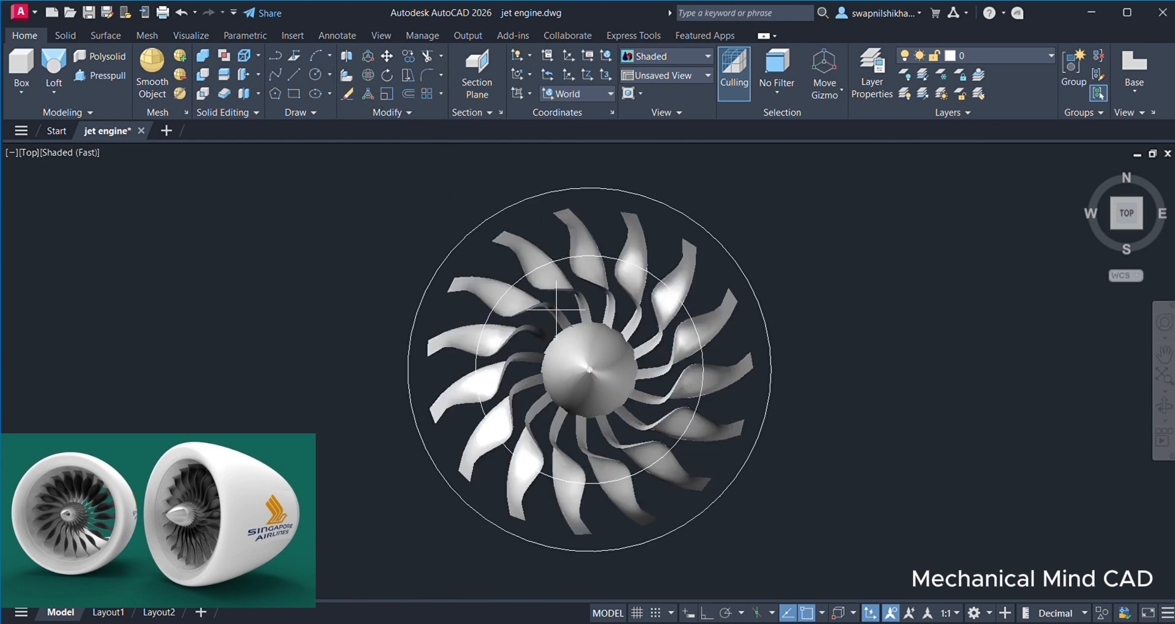
click(589, 369)
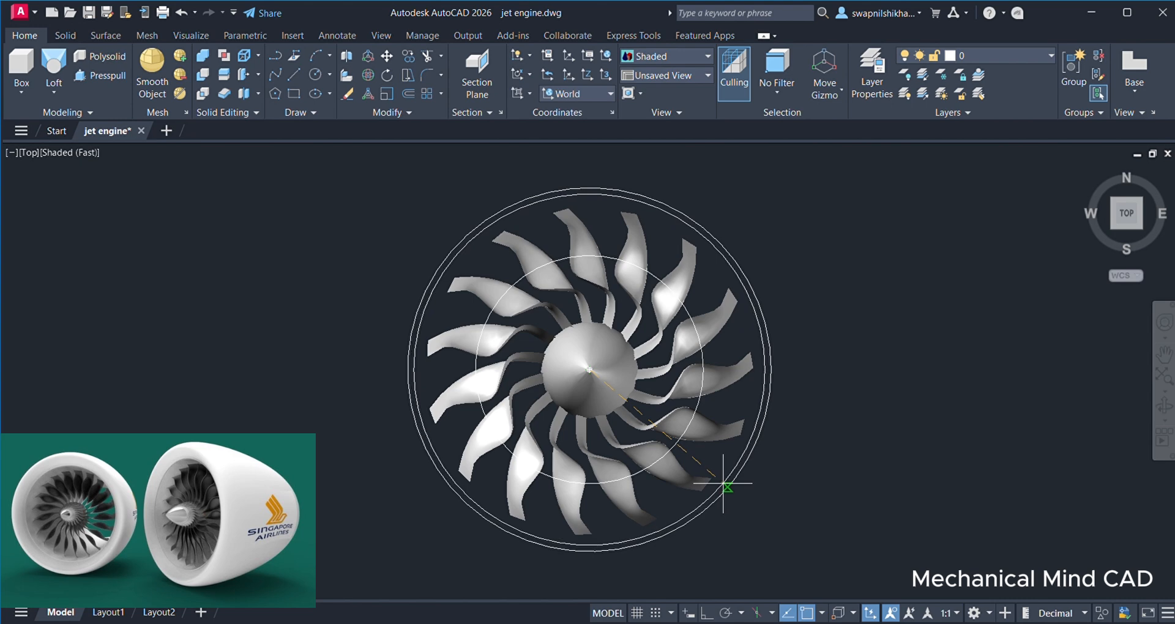
click(722, 484)
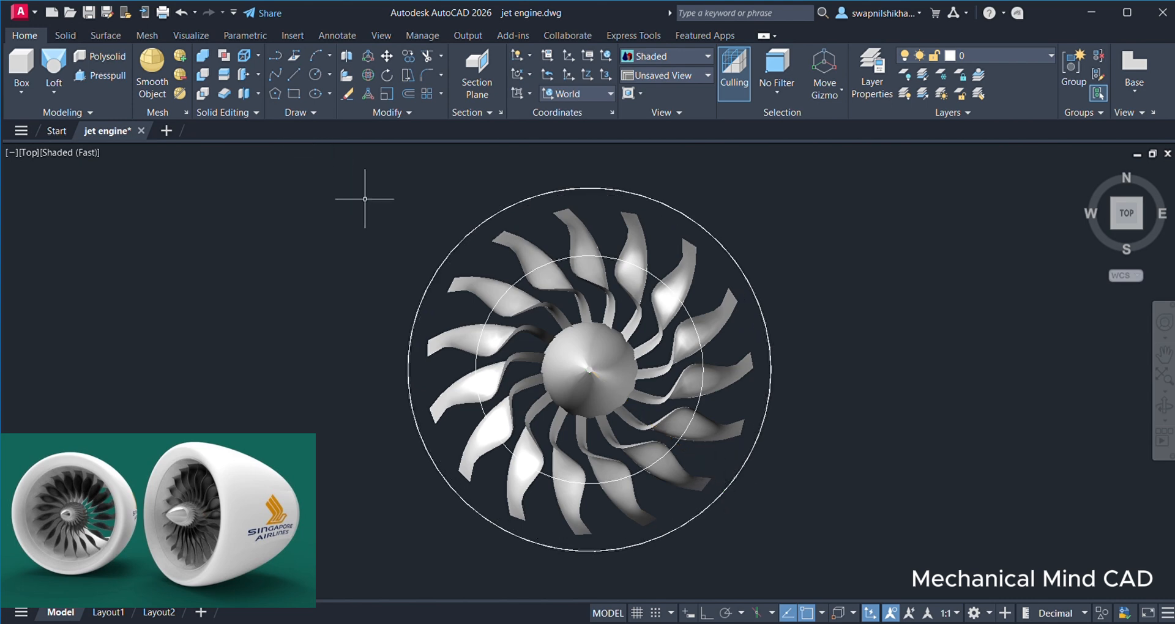
Draw two more circles centred on the nose cone's tip, both close to the large circle enclosing the blades
click(313, 77)
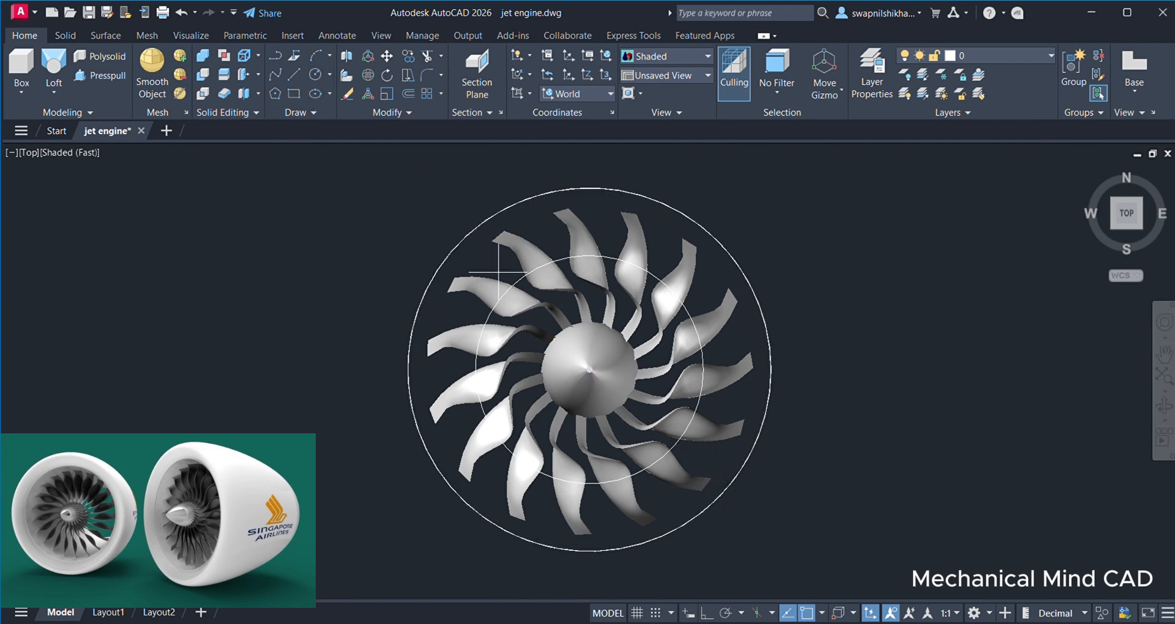
click(589, 372)
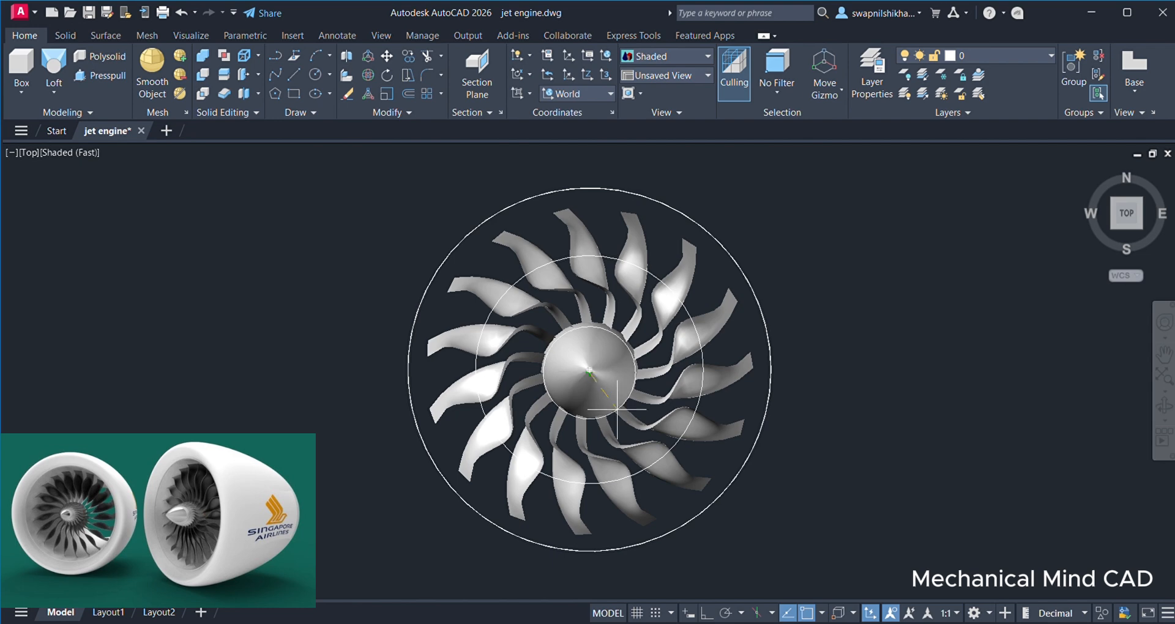
click(710, 502)
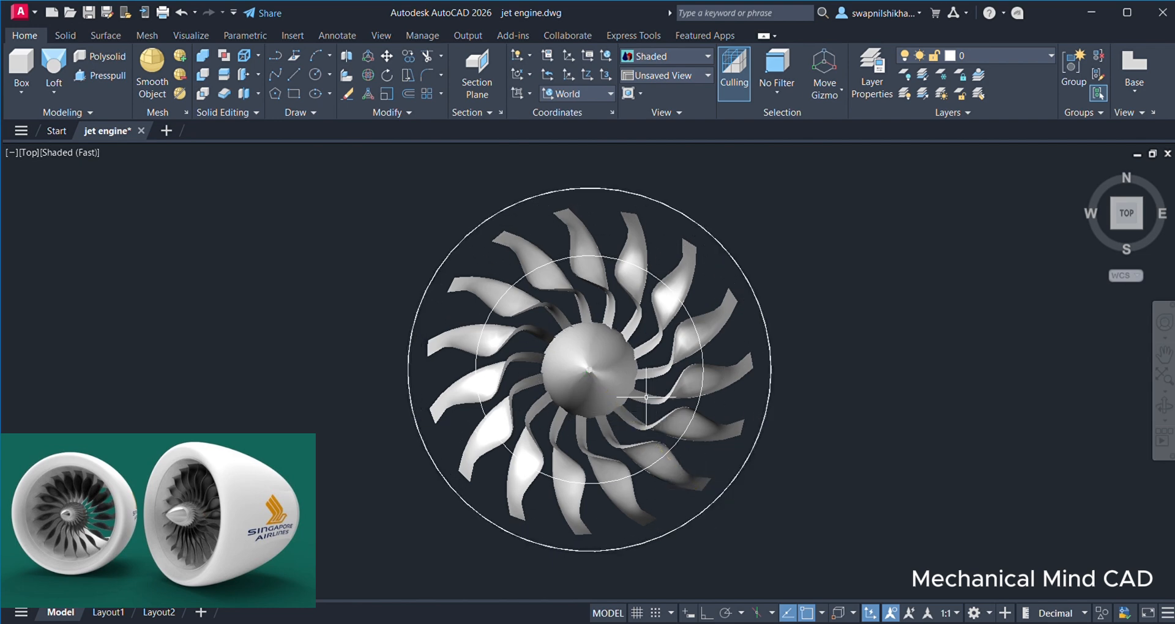
click(313, 75)
scroll(585, 371, down, 2)
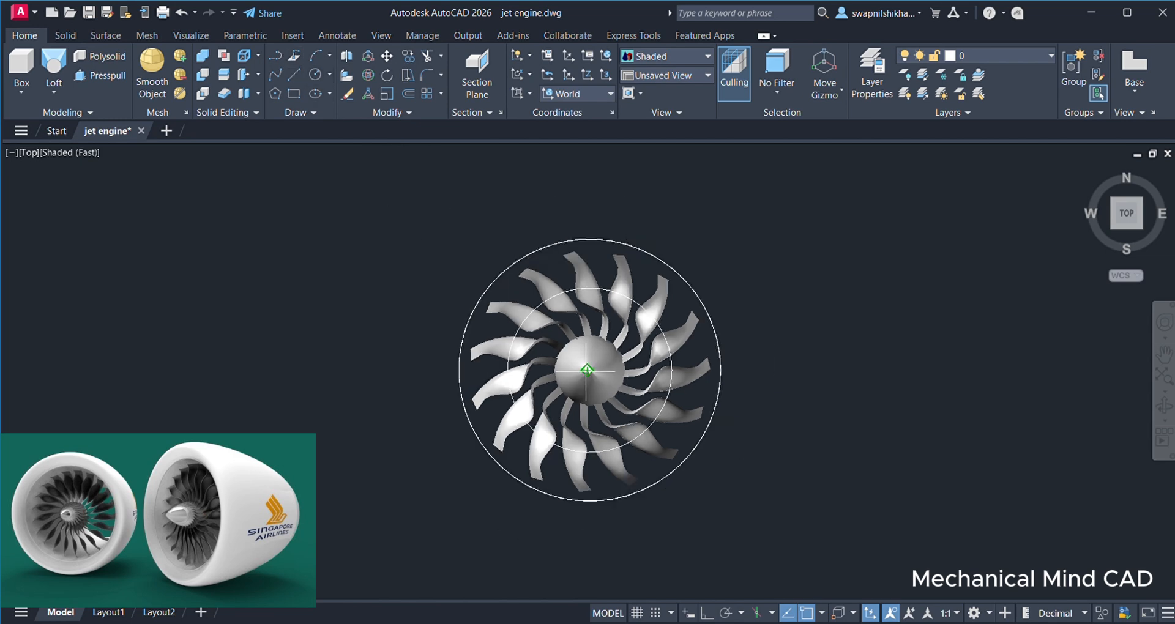
scroll(587, 370, up, 3)
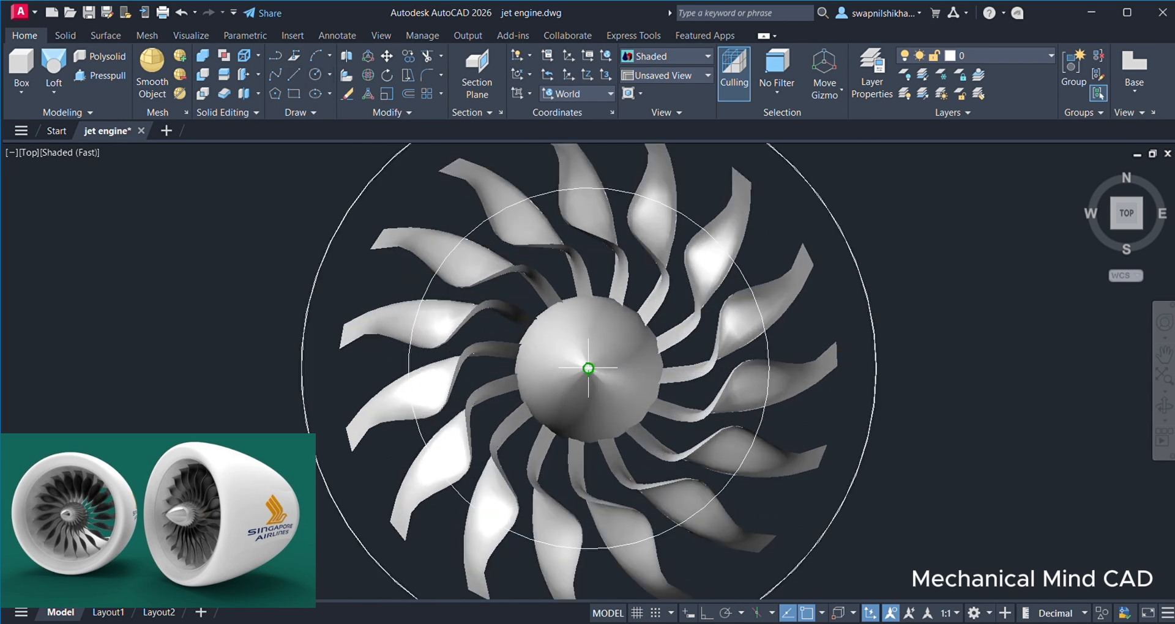
click(588, 368)
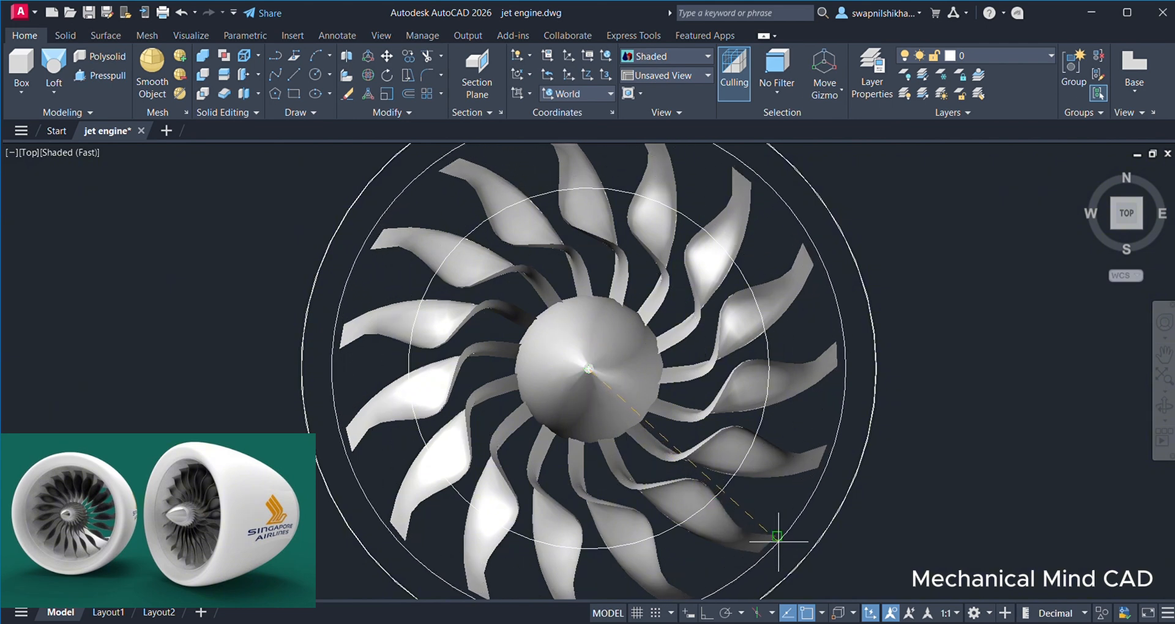
click(793, 556)
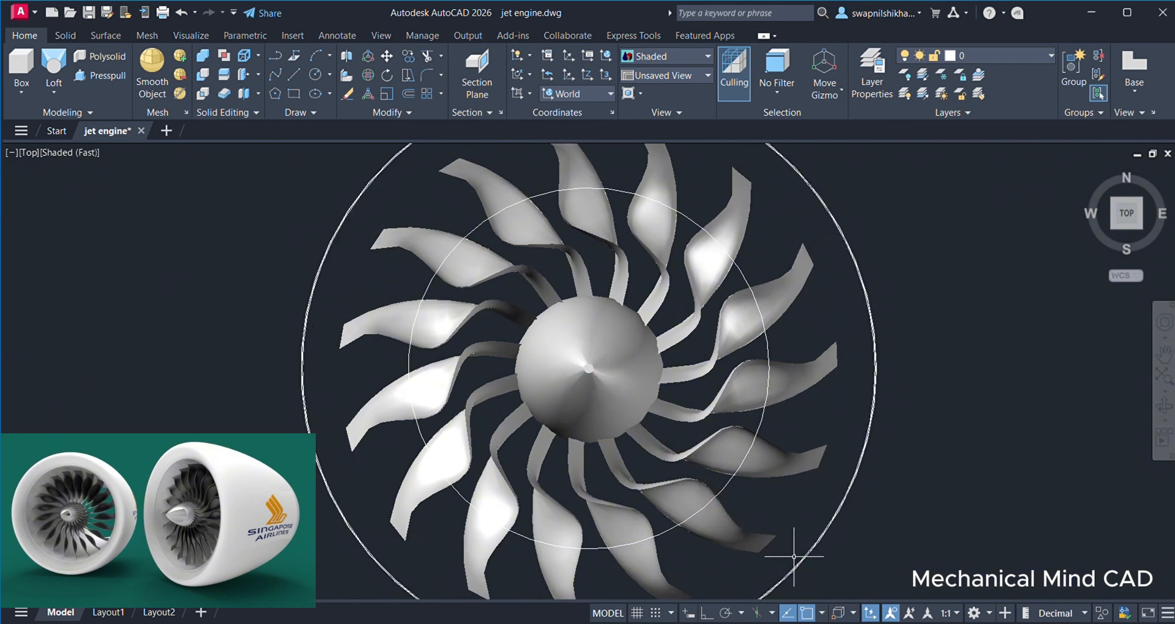
Shrink one of the overlapping outer circles slightly, leaving a narrow ring between it and the outermost circle
click(852, 474)
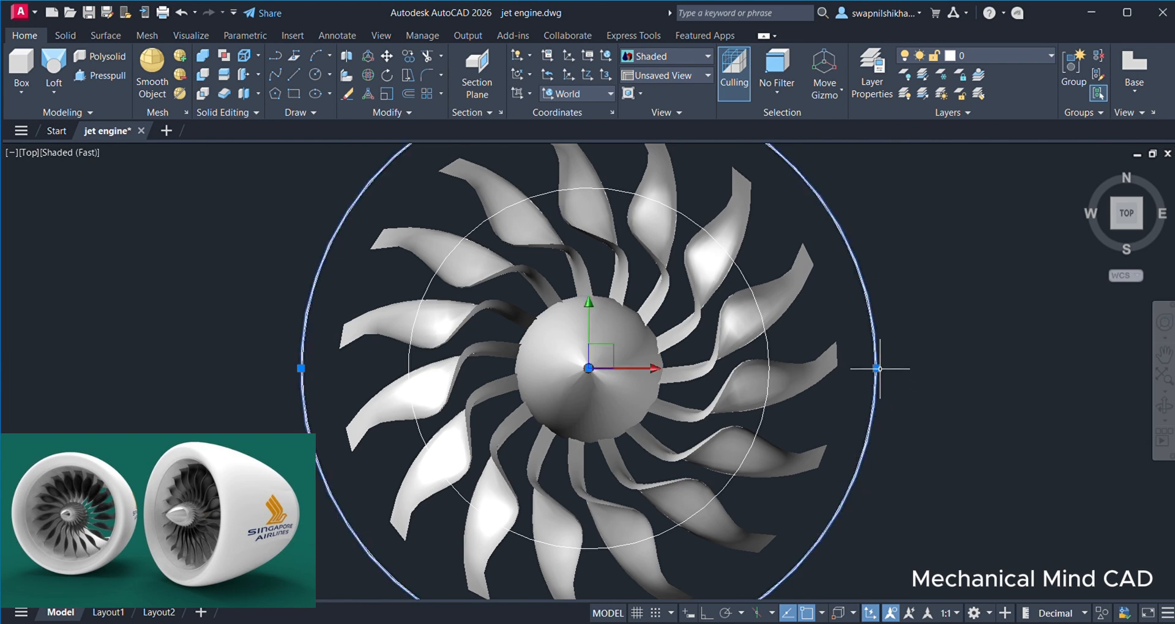
click(876, 368)
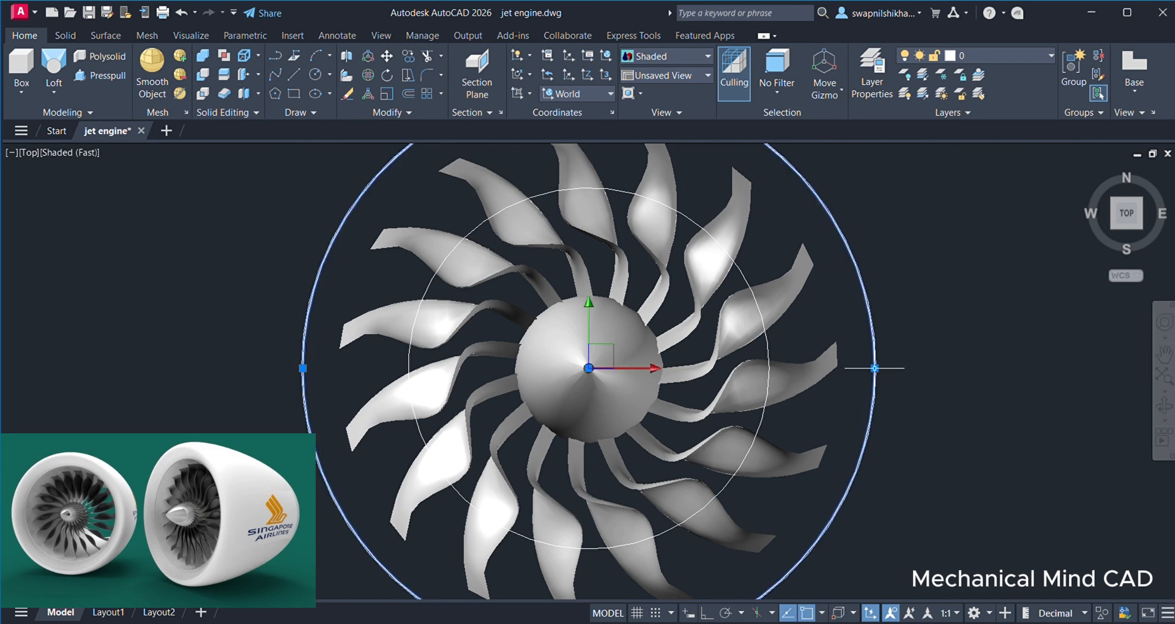
click(858, 369)
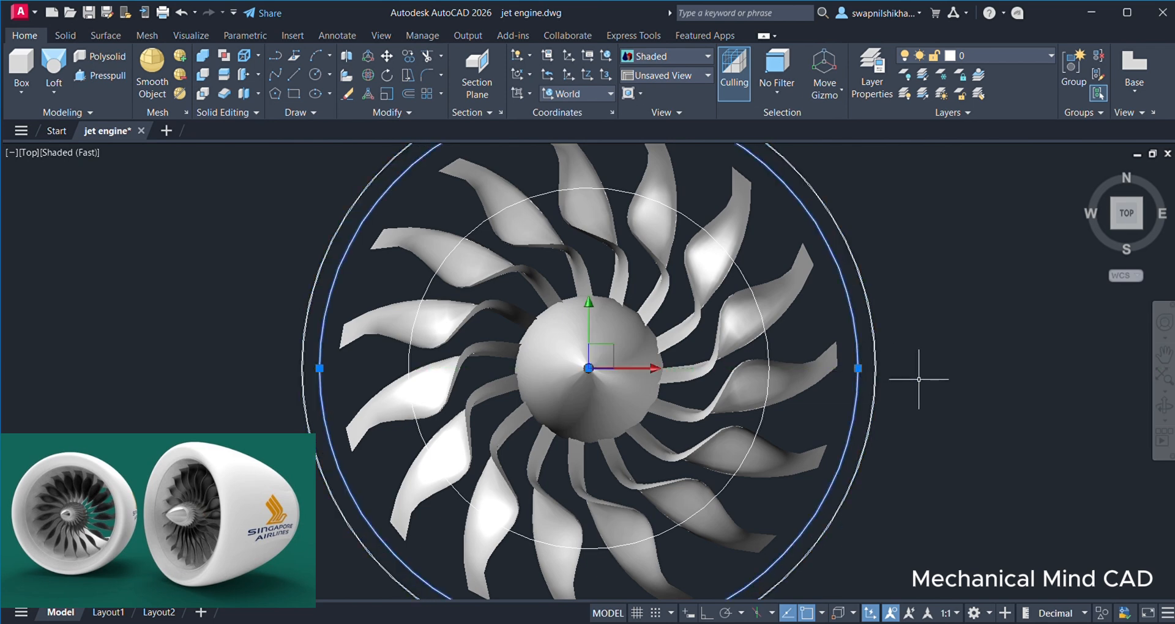
Reduce another of the overlapping outer circles to a radius slightly larger than the mid-span circle and clear the selection
click(938, 413)
click(875, 376)
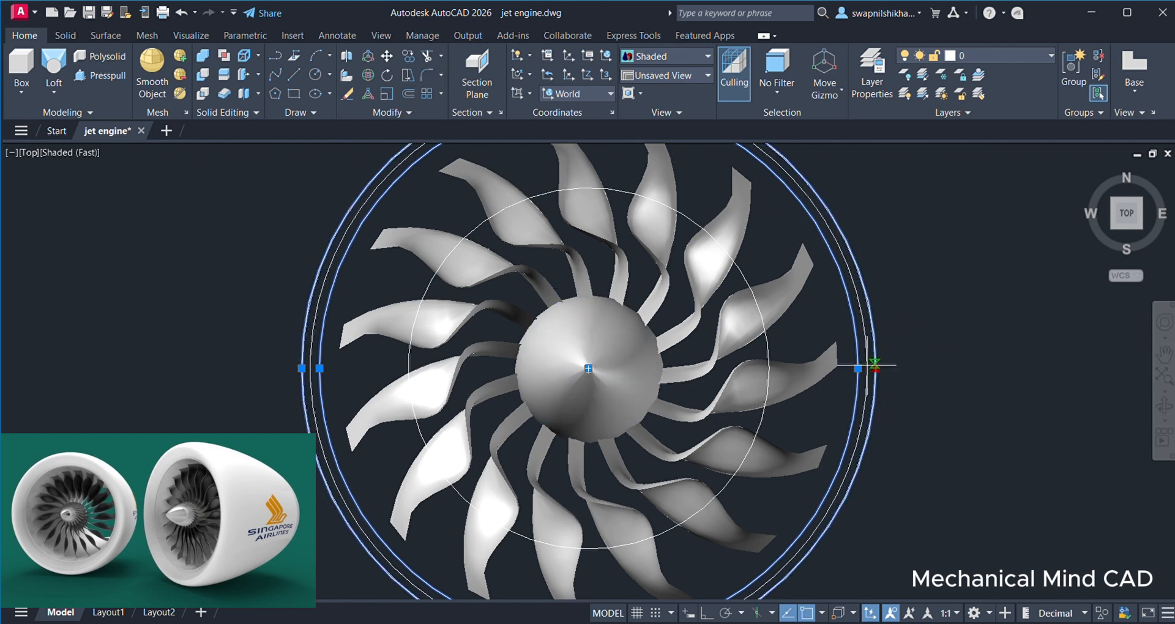
click(778, 369)
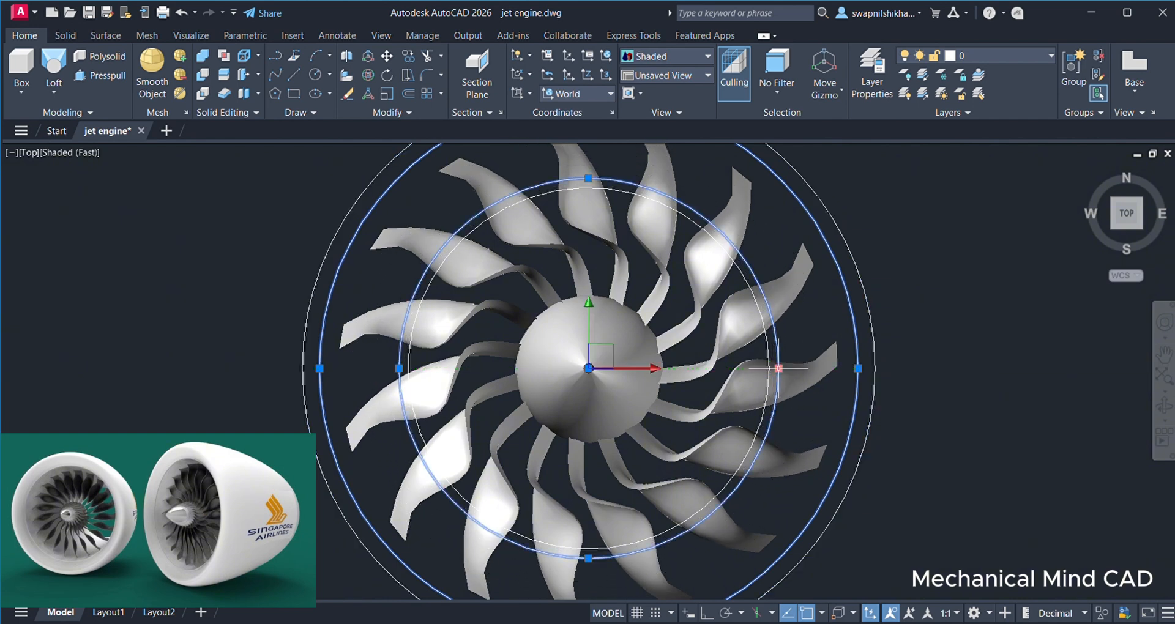
click(930, 418)
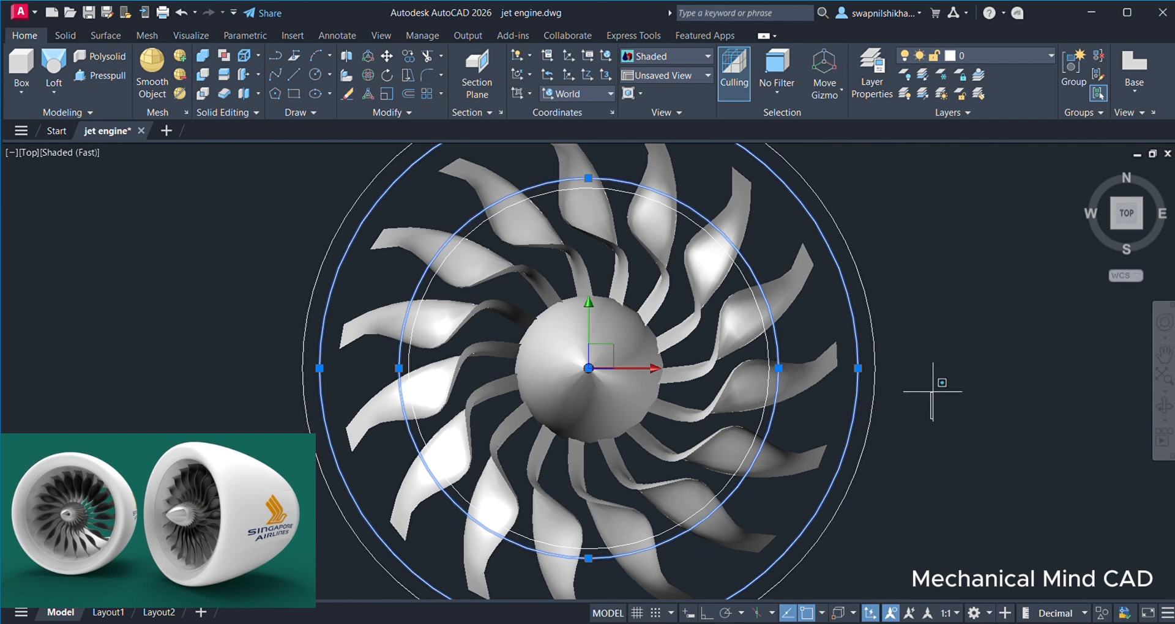
click(890, 434)
middle_click(950, 395)
middle_click(949, 395)
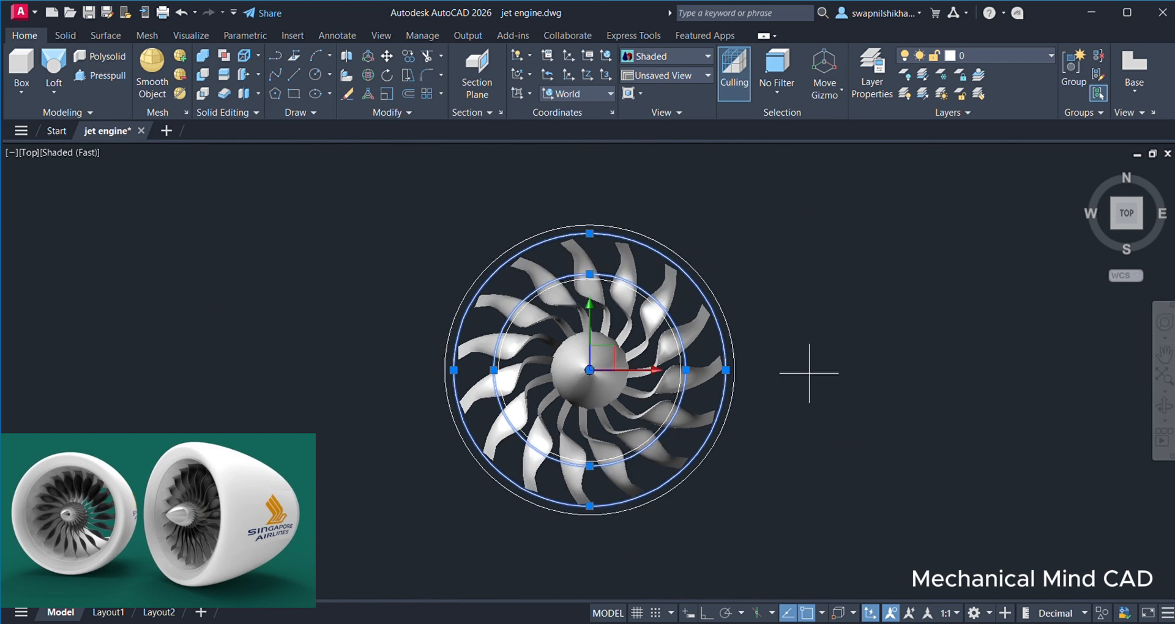
key(Escape)
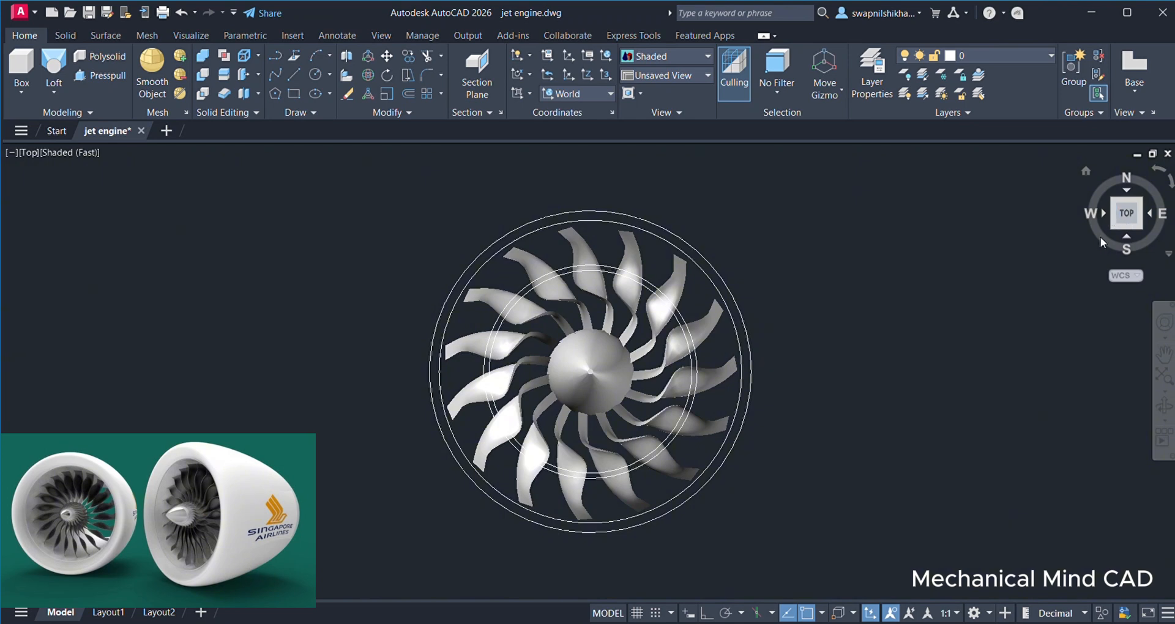
Try to raise the outermost circle above the nose cone's tip in an isometric view, and undo the move
click(1085, 172)
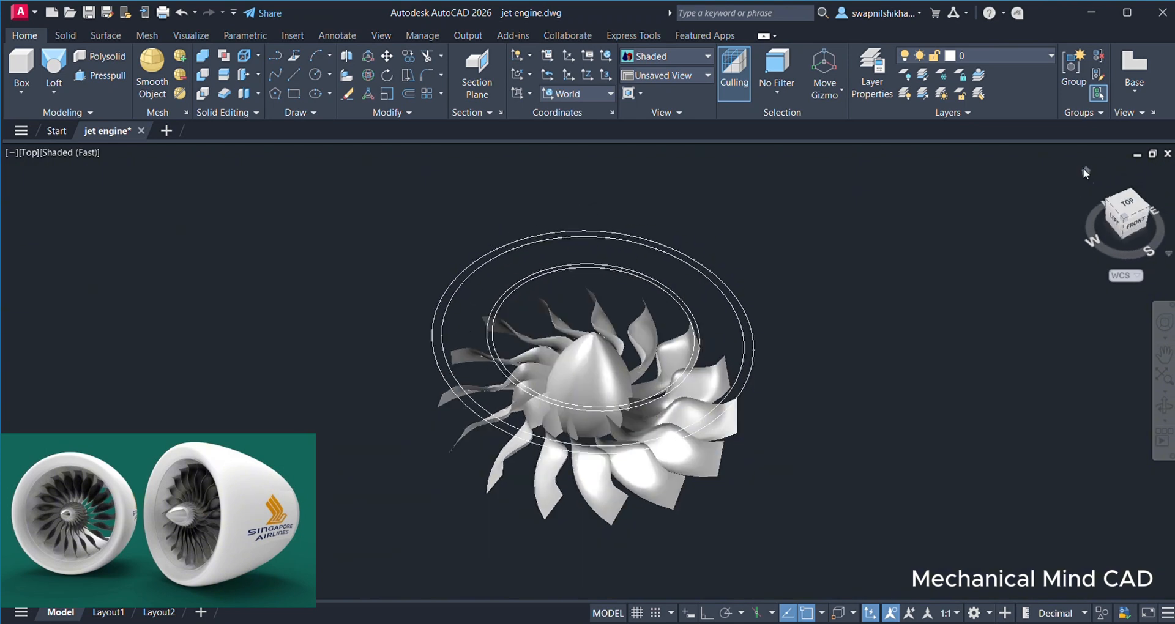
click(386, 59)
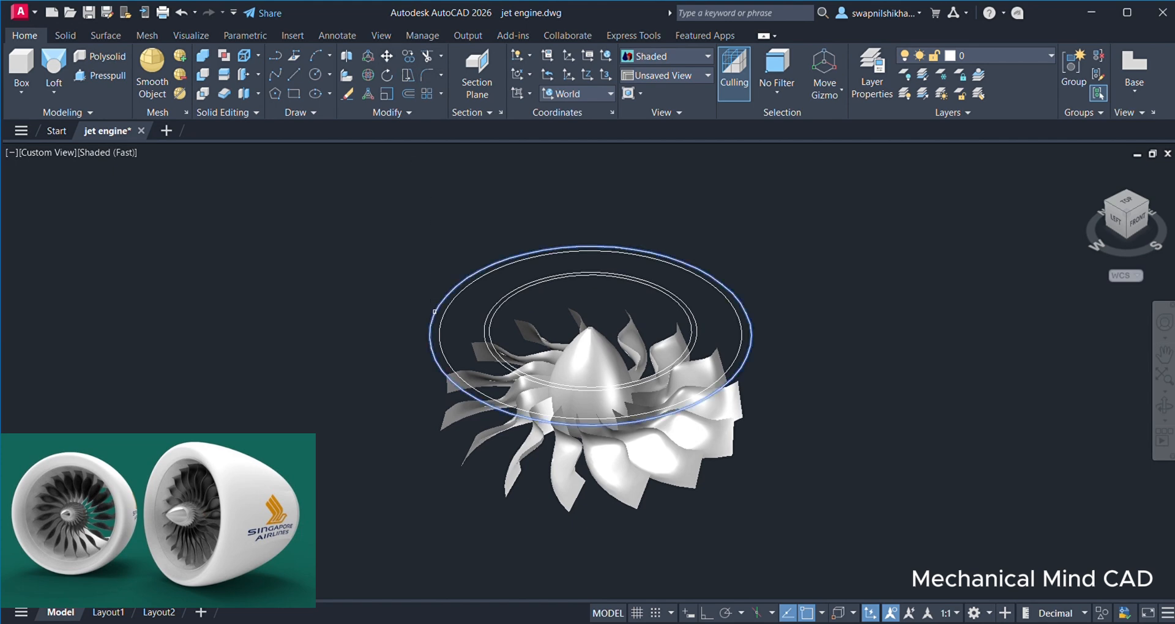
click(434, 311)
key(Return)
click(591, 325)
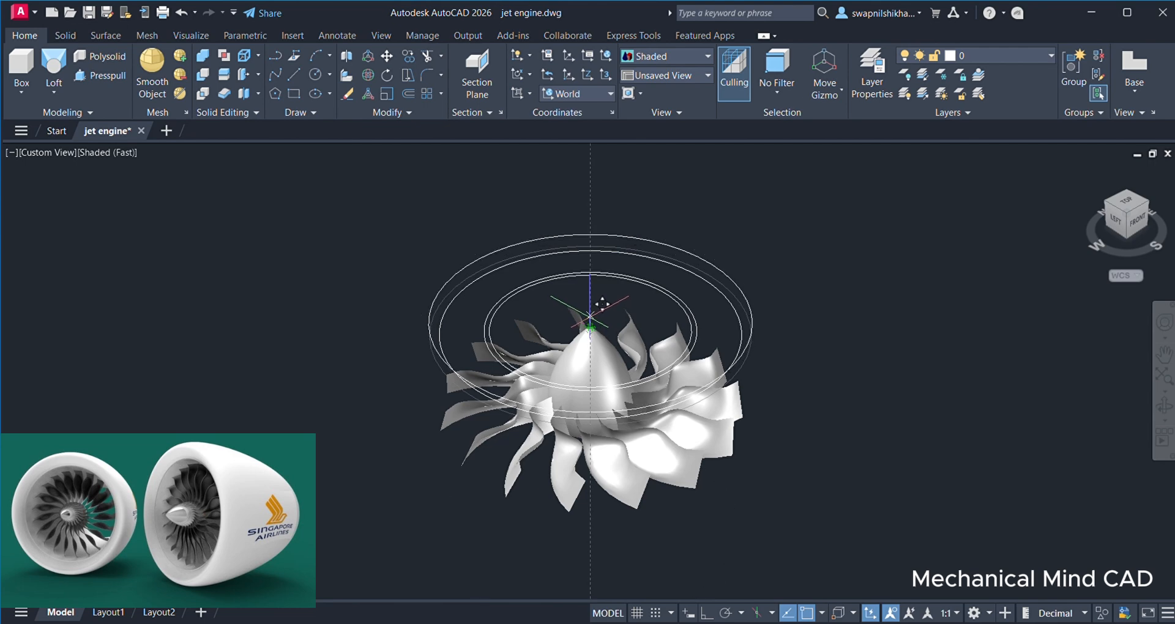
click(589, 317)
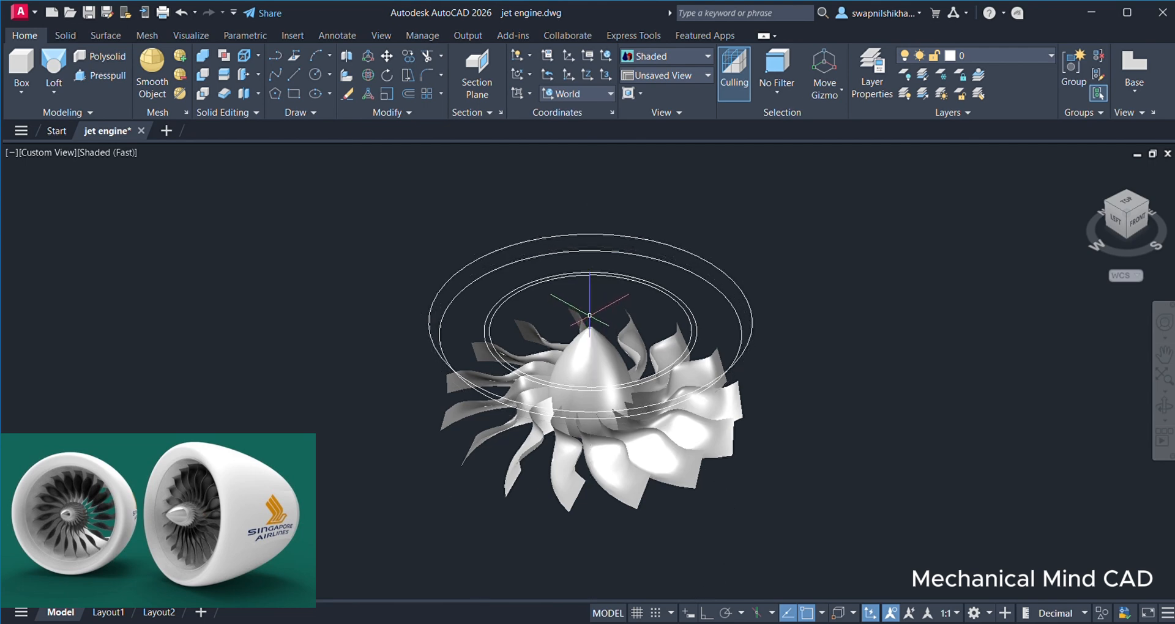
key(ctrl+z)
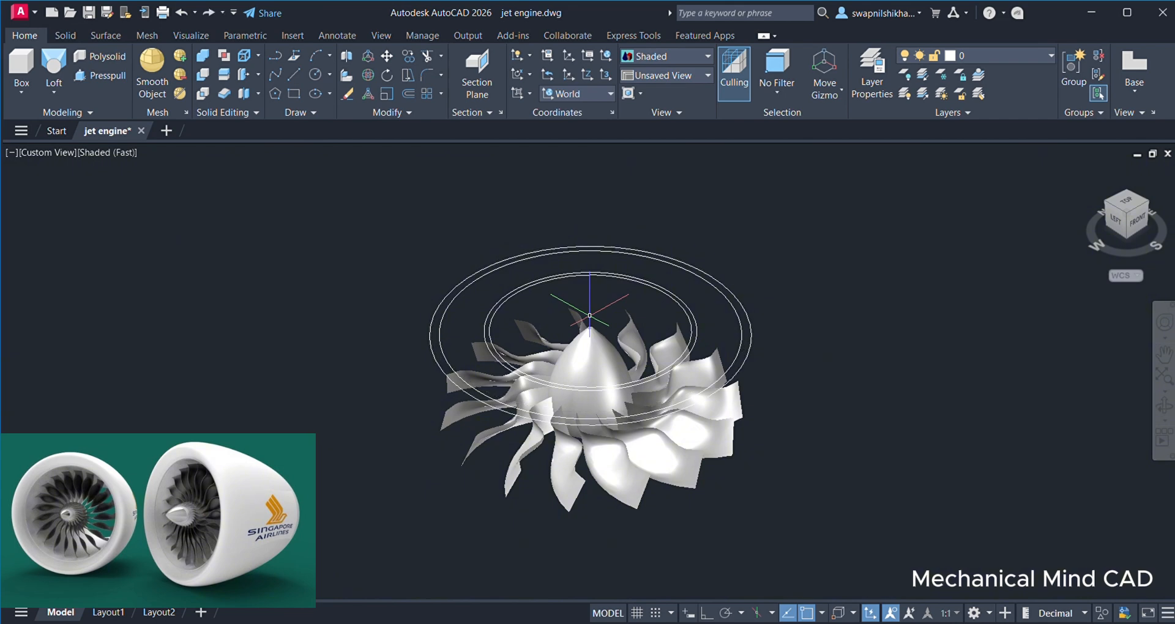
Turn on Ortho mode and try to raise the outermost circle vertically from the nose cone's tip
click(705, 613)
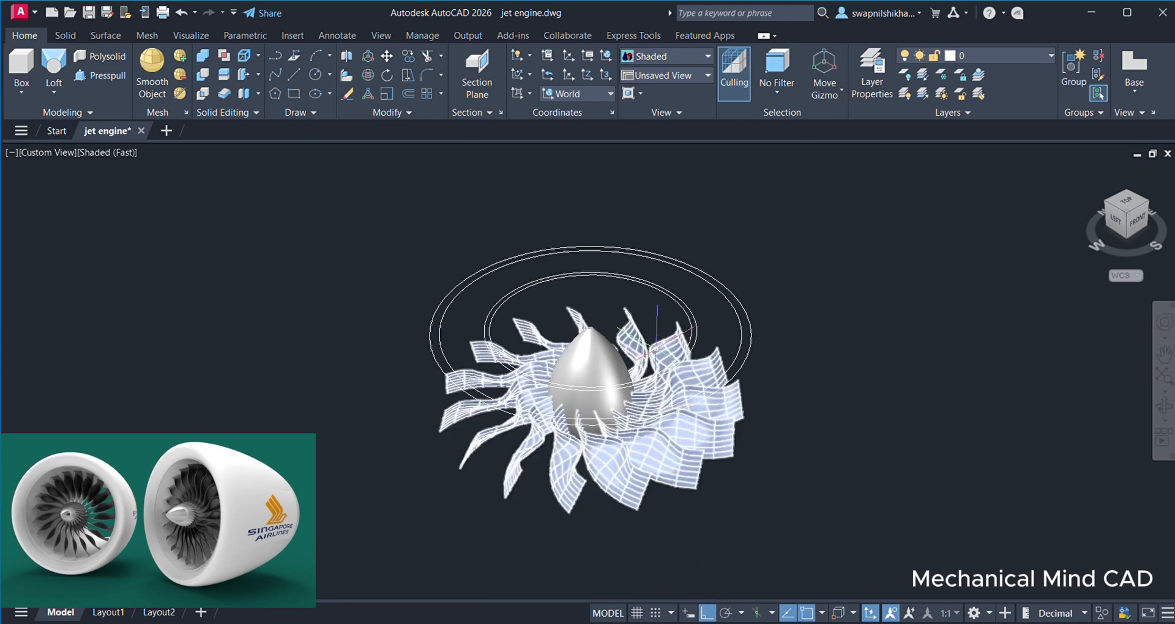
click(386, 56)
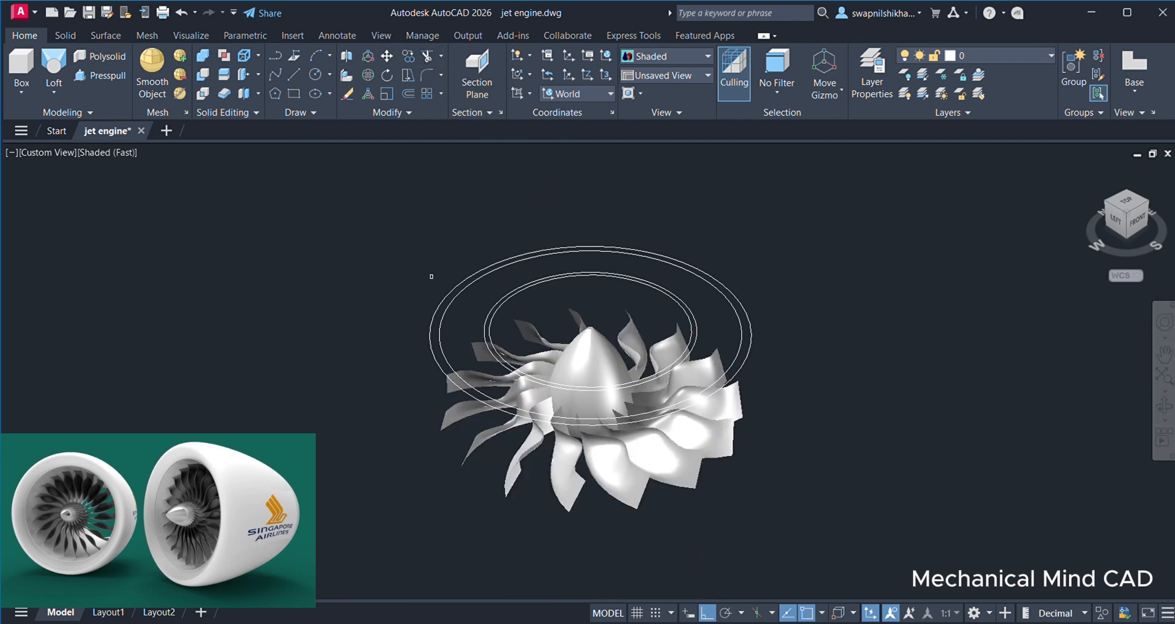
click(444, 310)
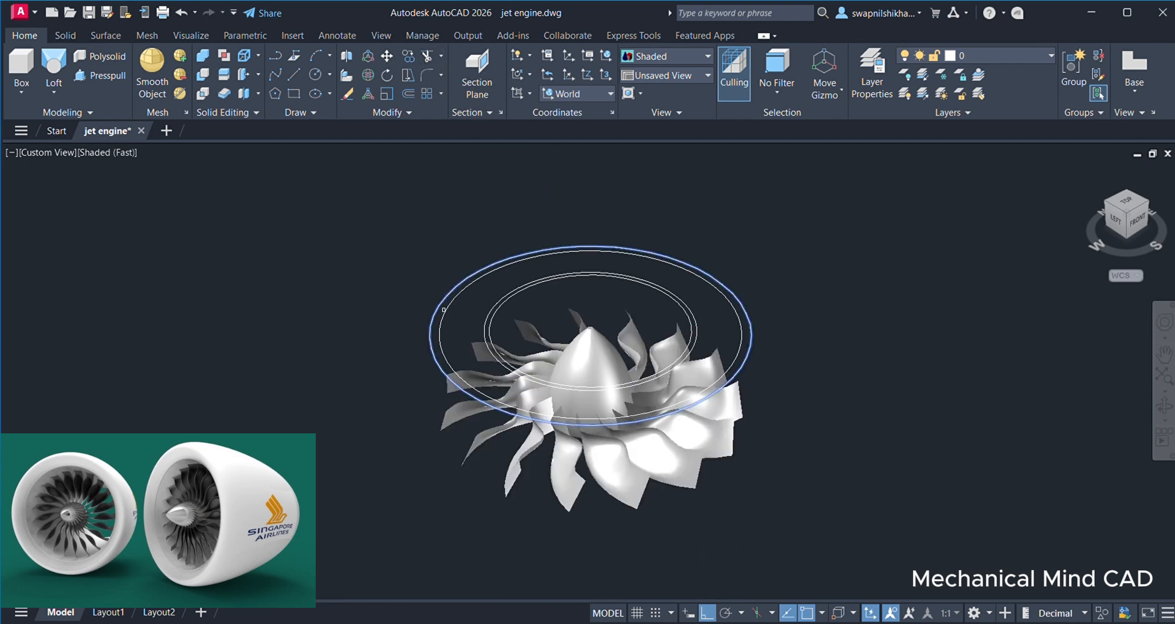
click(592, 325)
key(Return)
click(590, 327)
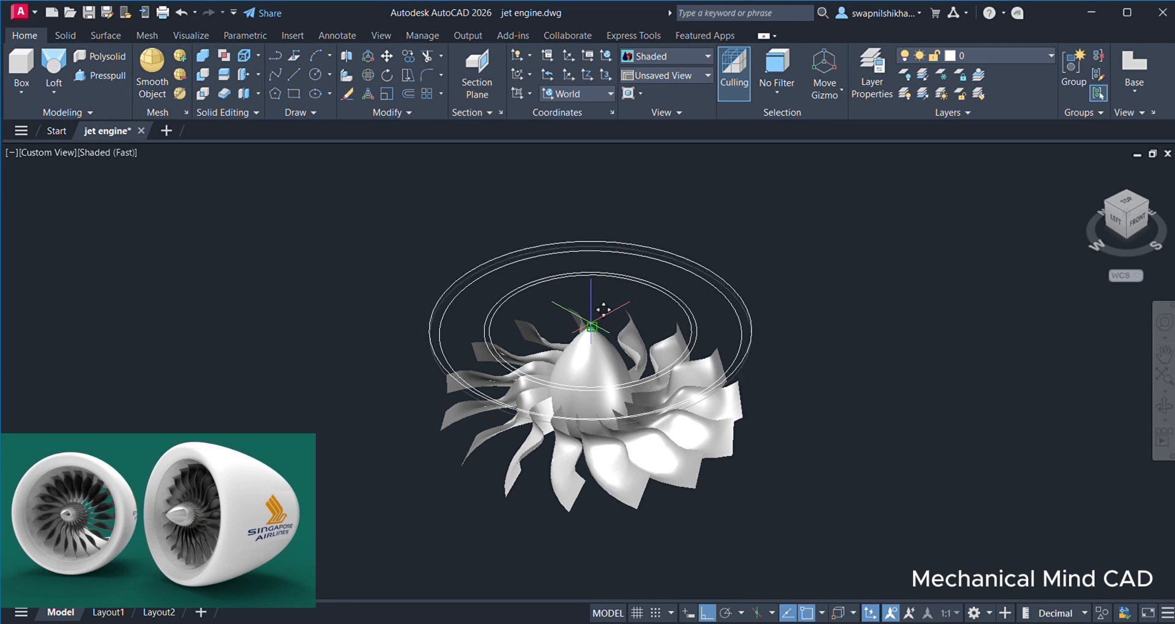
click(591, 326)
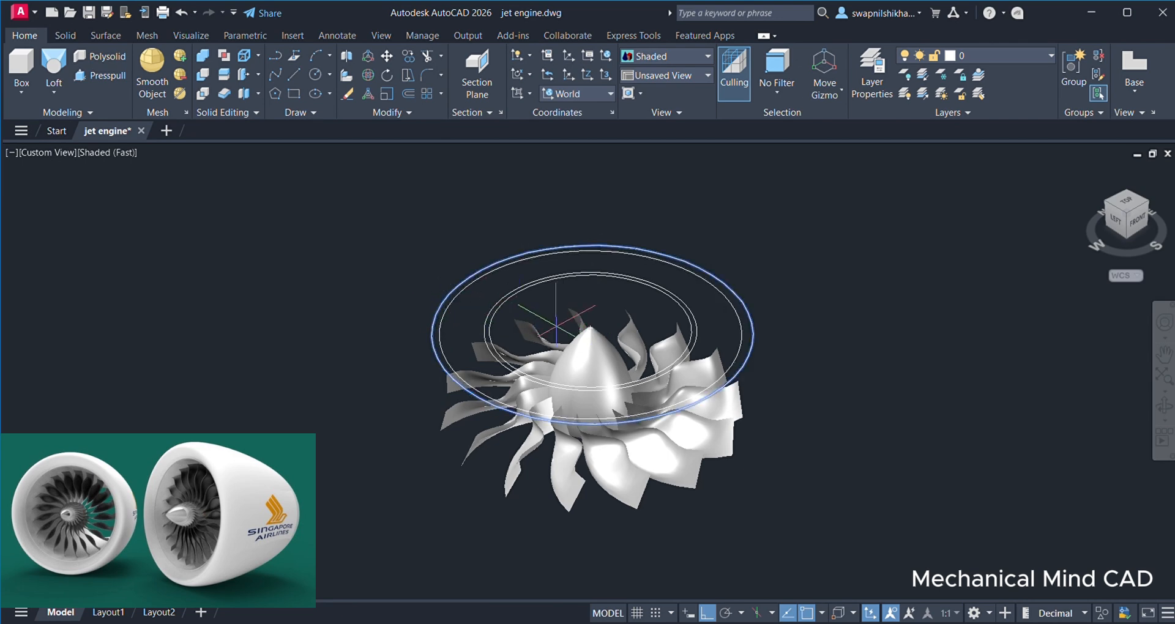
click(591, 329)
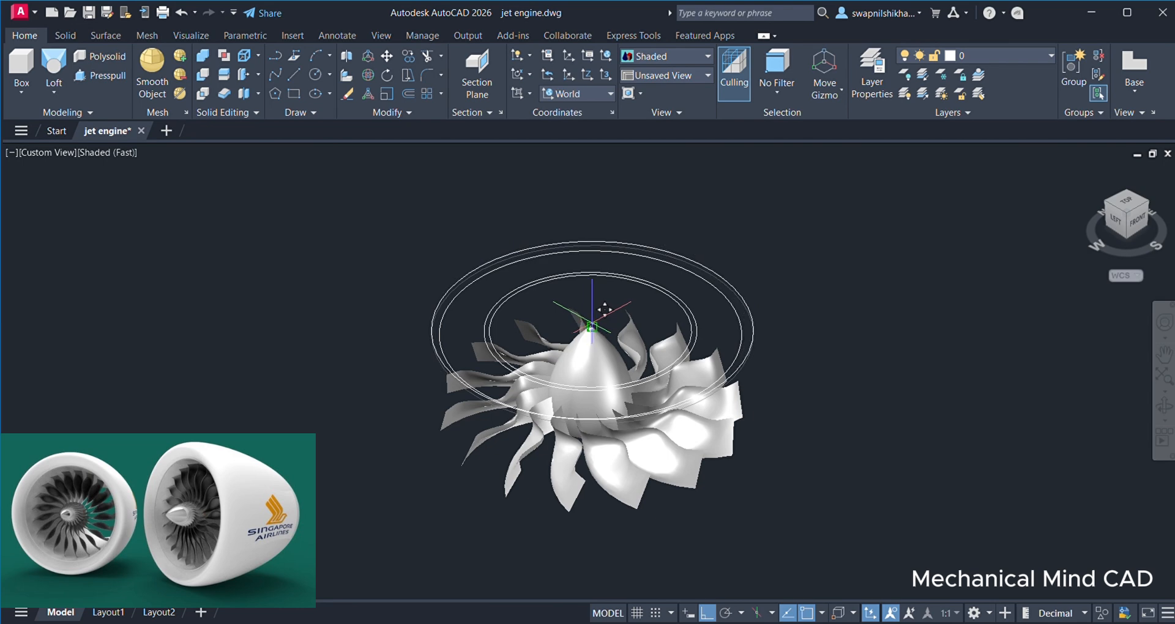
click(592, 324)
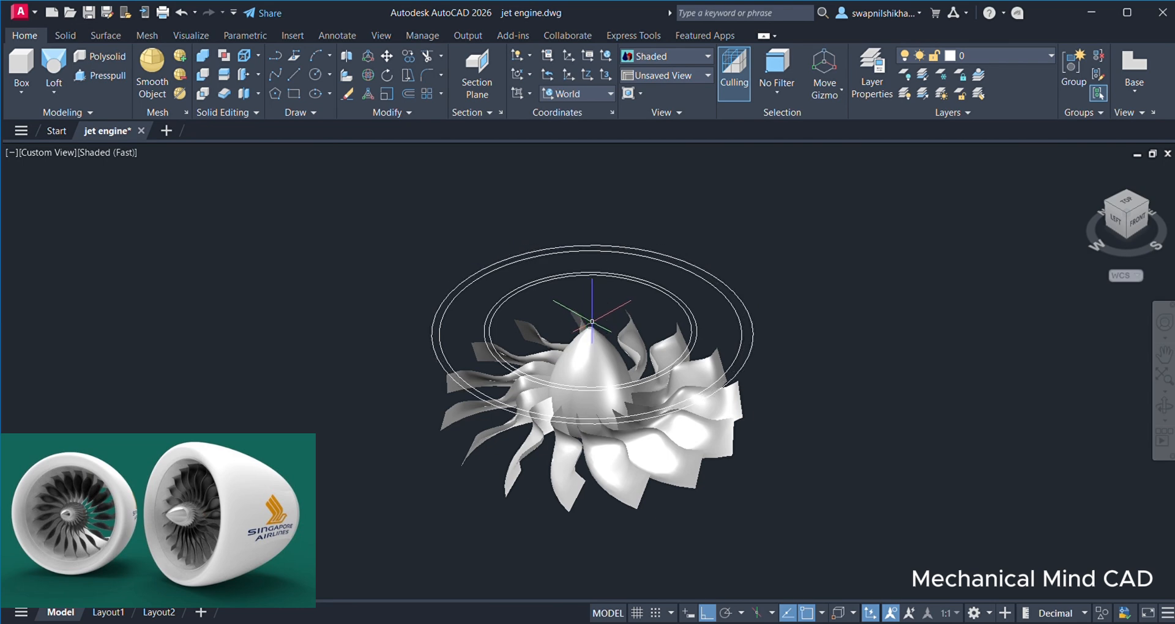
mouse_move(592, 346)
shift+middle_down()
mouse_move(605, 314)
mouse_move(599, 344)
shift+middle_up()
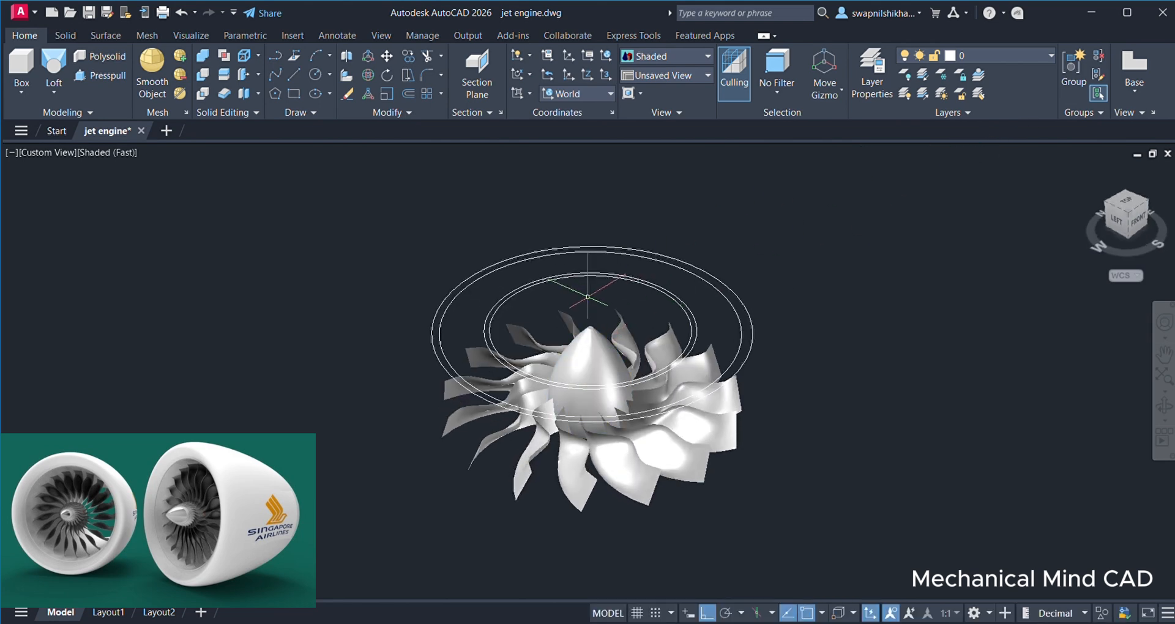
Move the outermost circle straight up along the nose cone's axis, slightly above the other circles
click(388, 58)
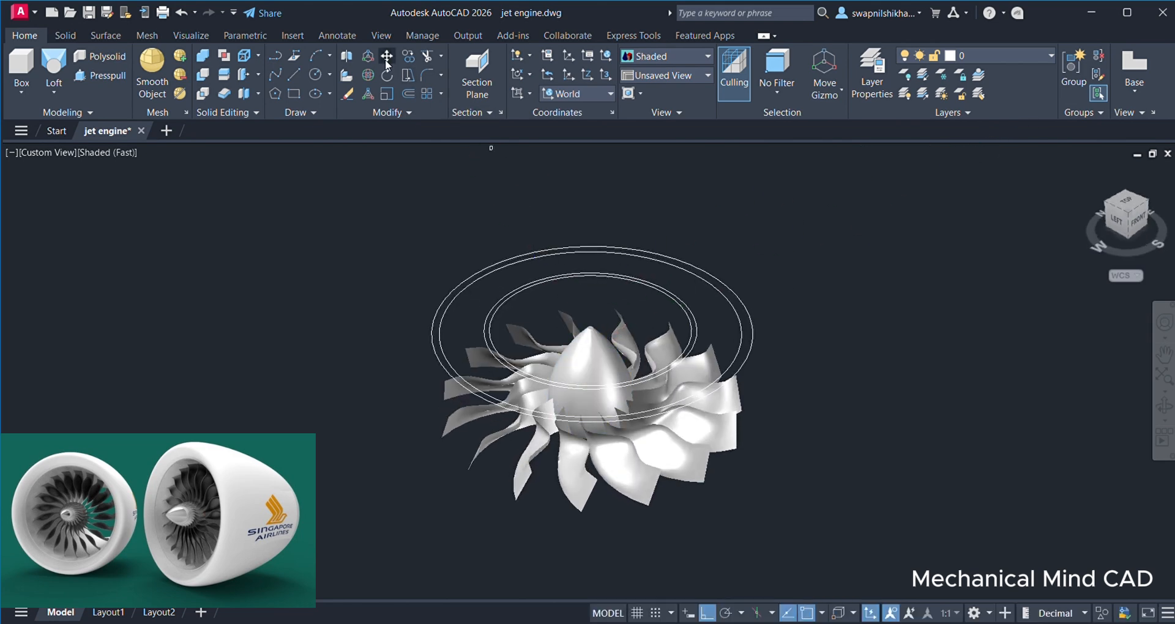
click(454, 289)
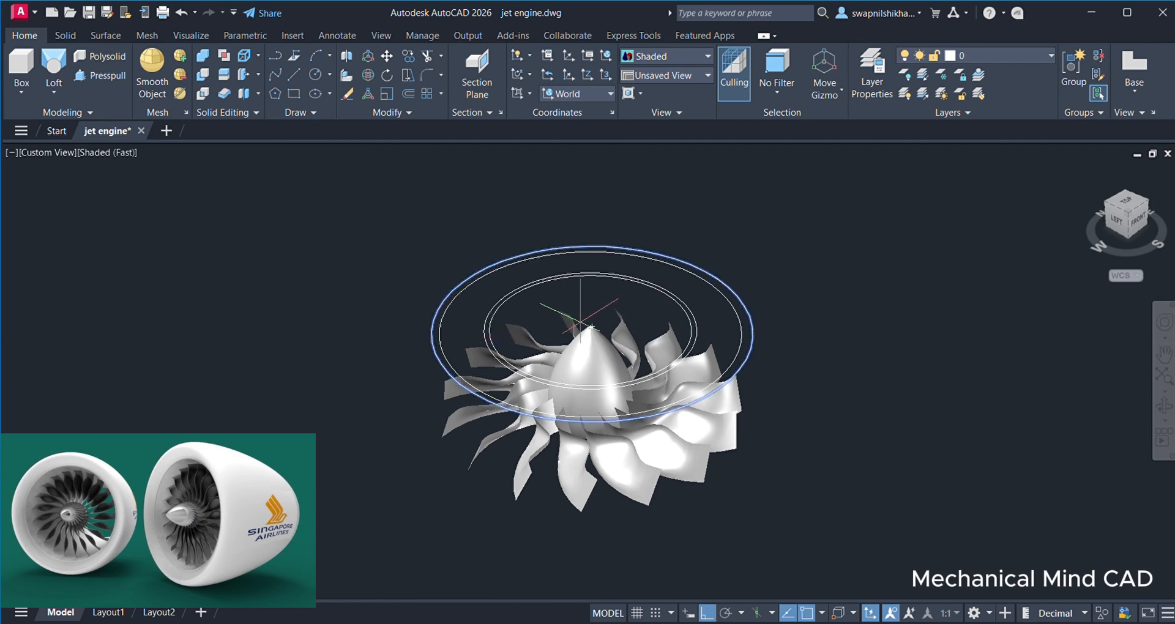
key(Return)
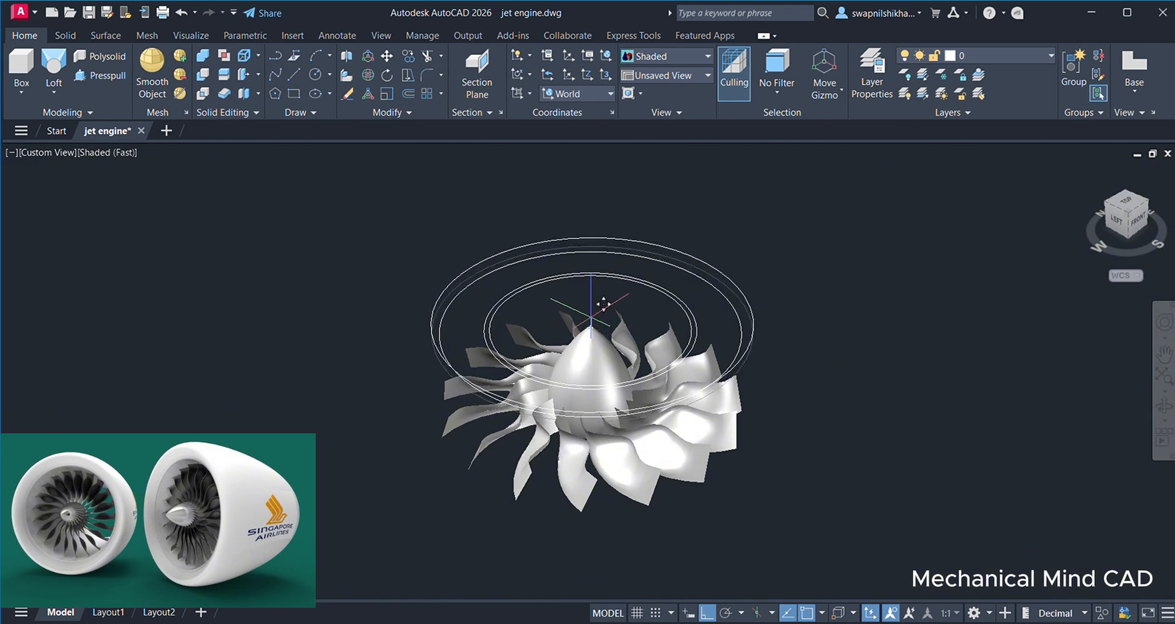
click(590, 317)
Move the two small inner circles straight down the engine axis from the nose cone's tip to the same level below the fan blades
click(385, 56)
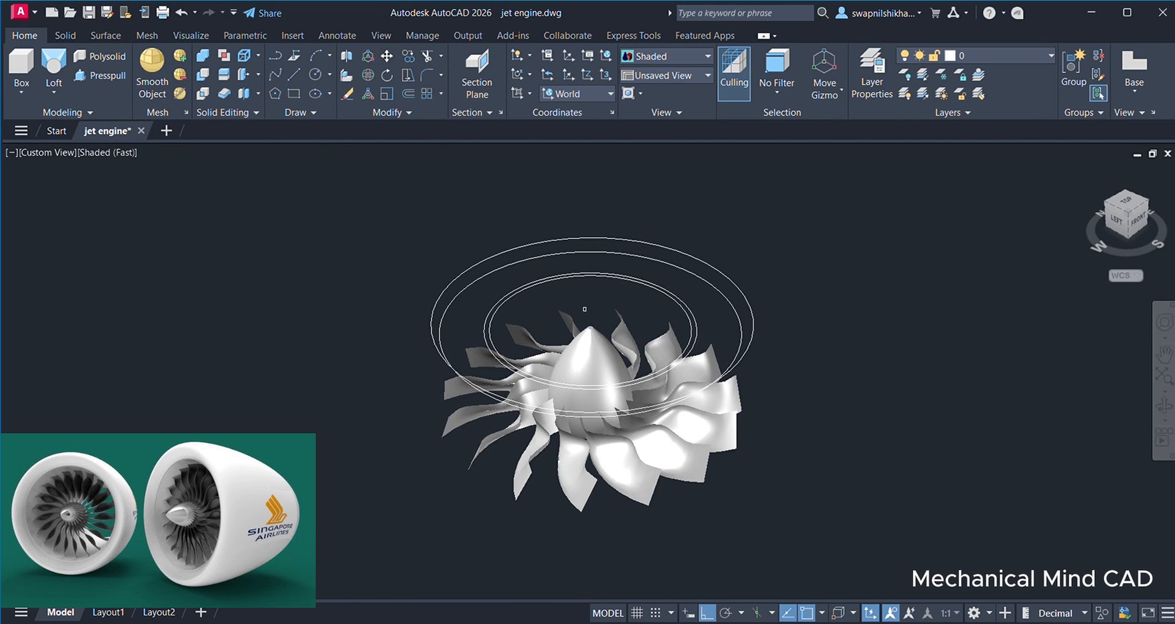
click(575, 279)
click(590, 329)
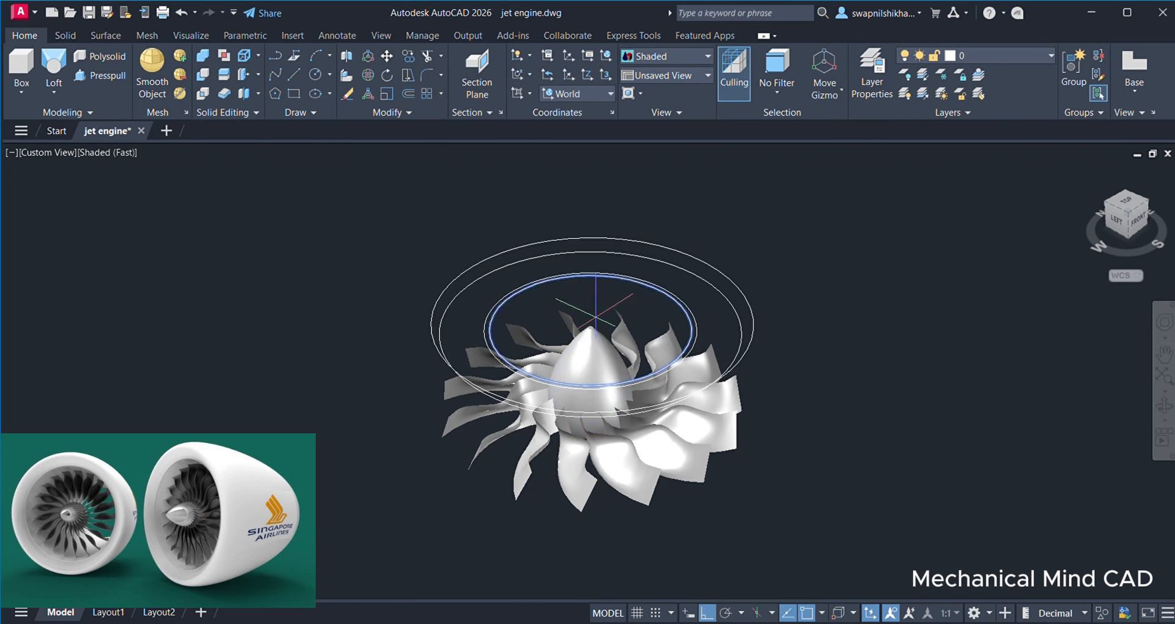
key(Return)
click(592, 326)
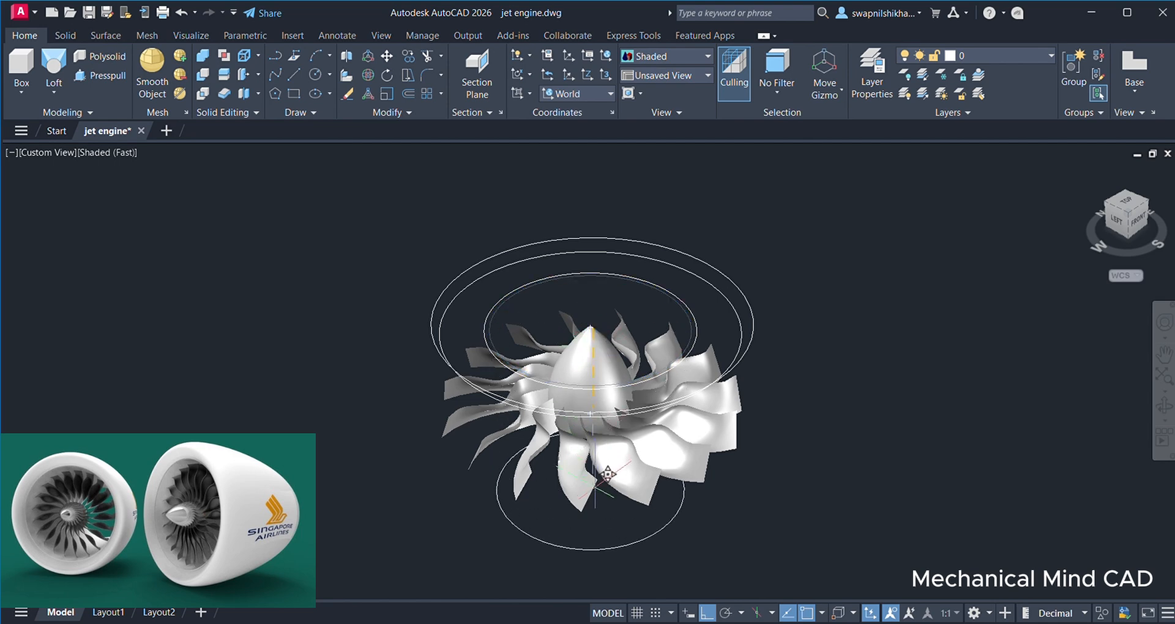
scroll(607, 491, down, 1)
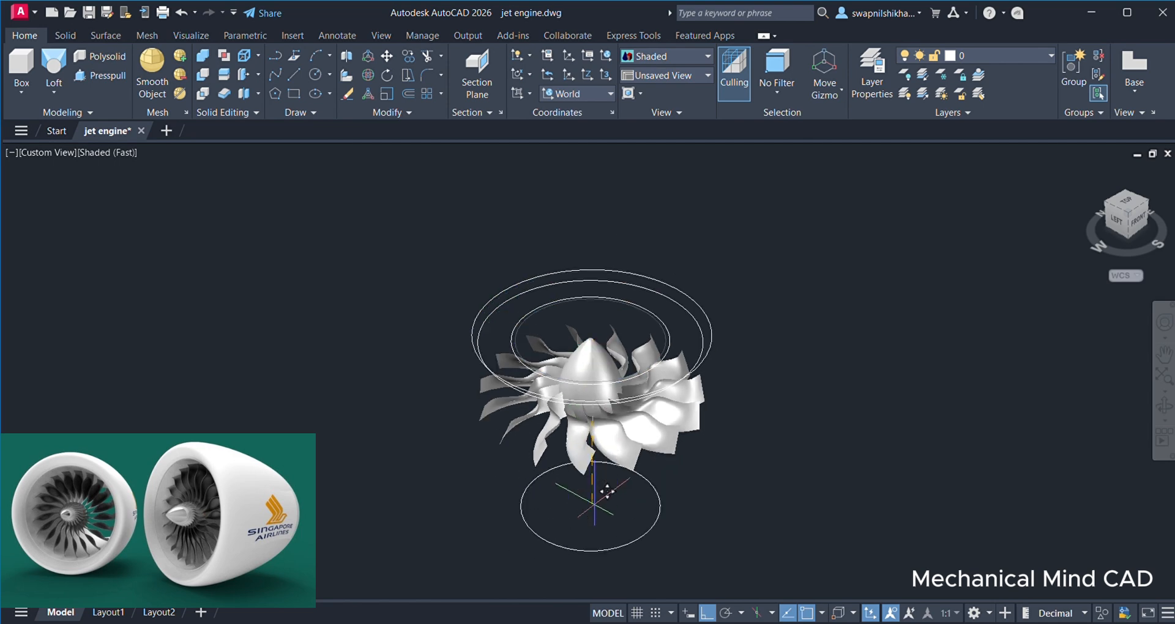
click(591, 519)
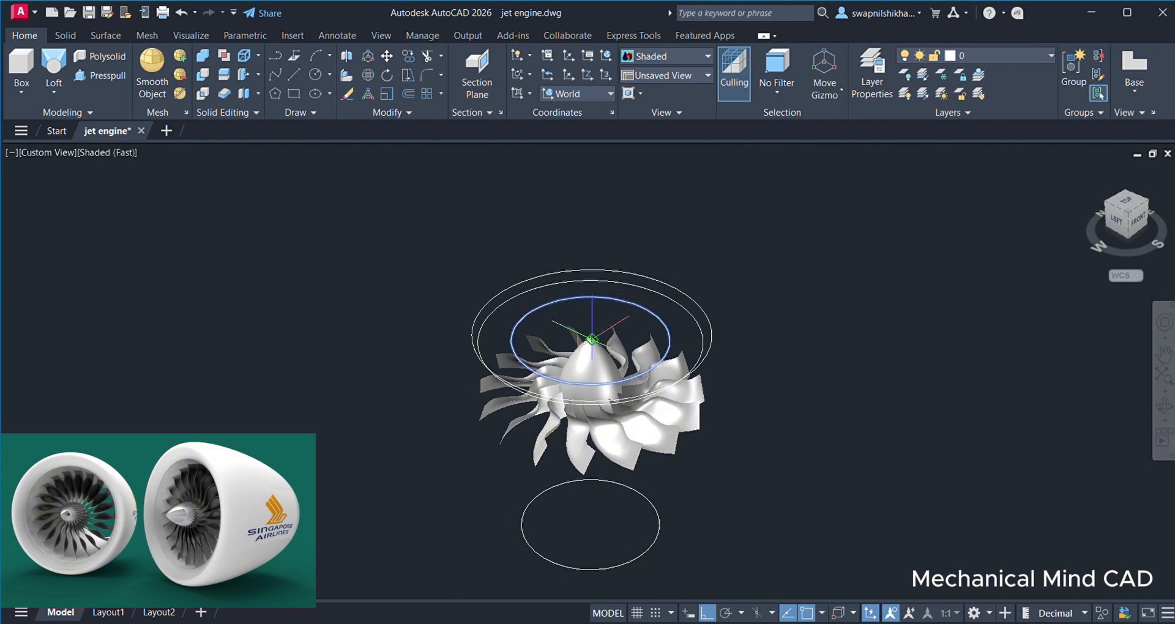
click(591, 339)
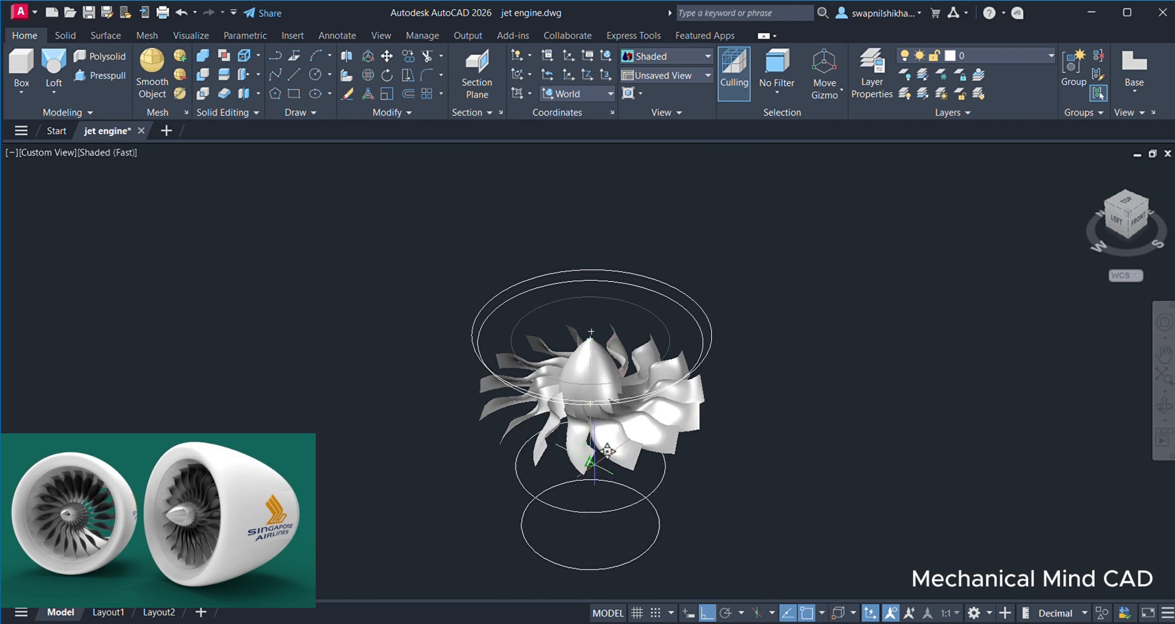
click(590, 523)
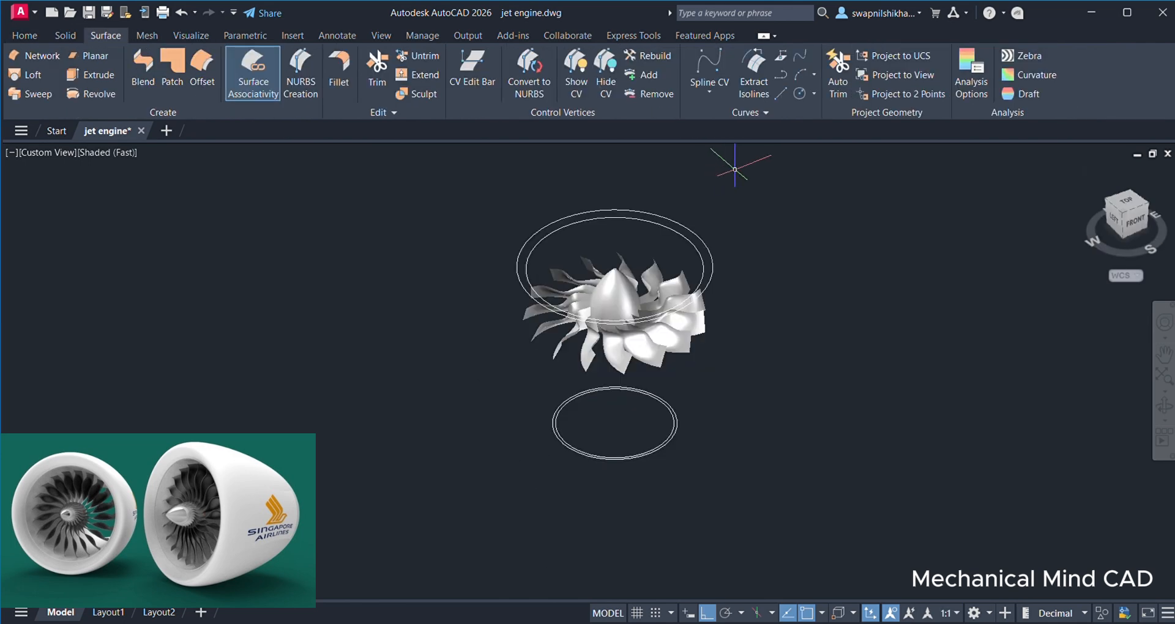
Loft a surface from the outer lower circle through the outermost upper circle to the inner upper circle
click(32, 76)
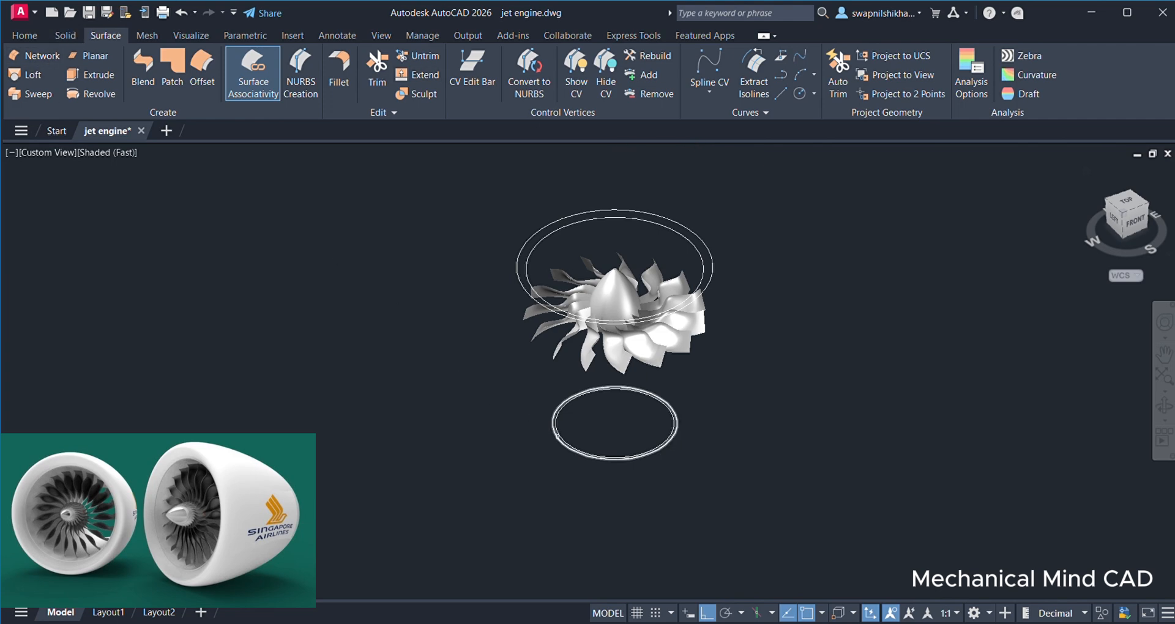
click(557, 436)
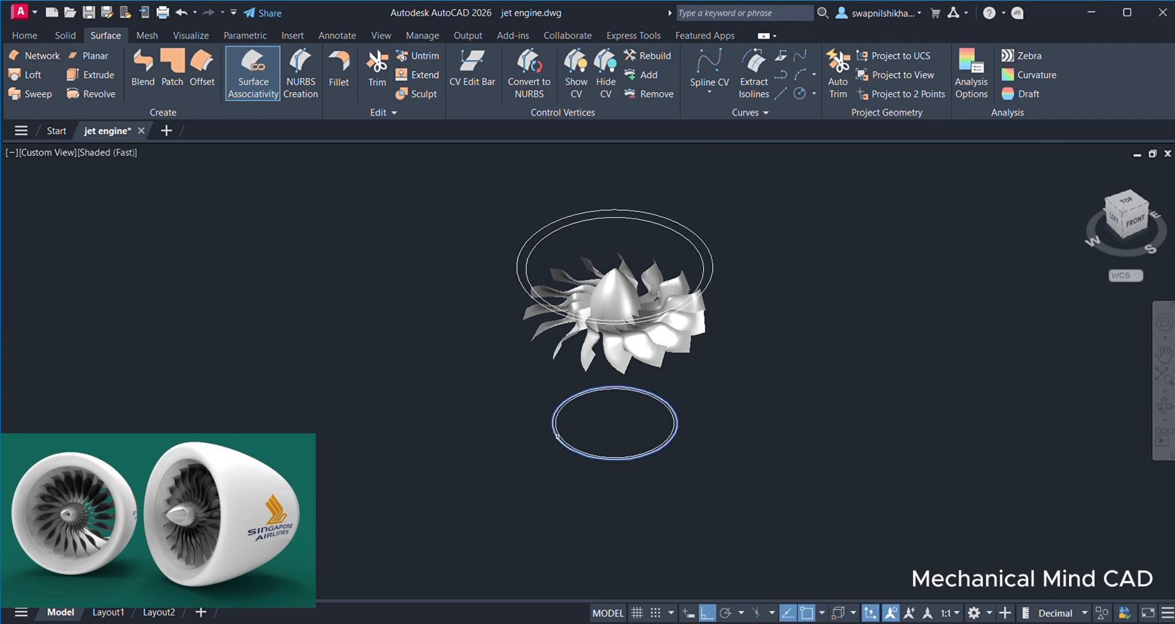
click(516, 276)
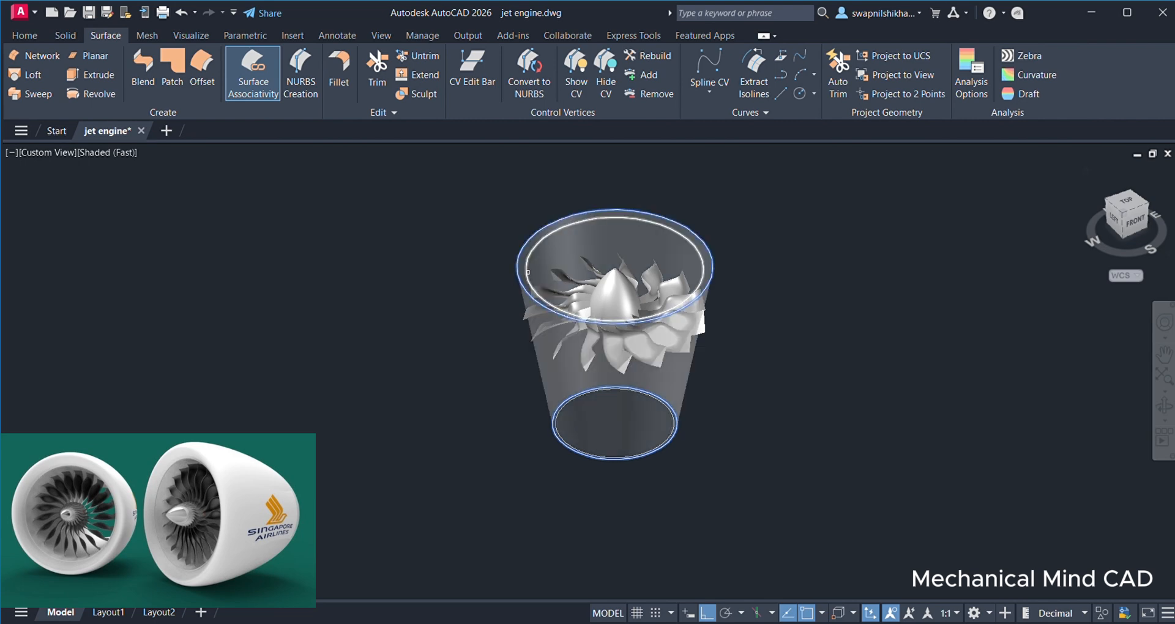
click(528, 272)
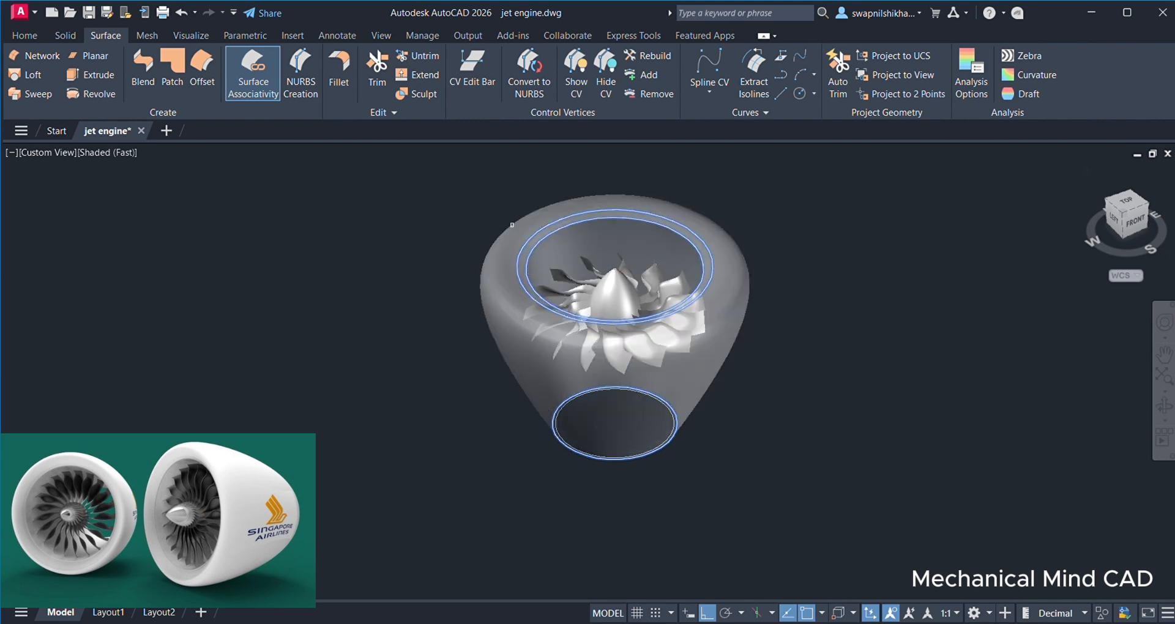
key(Return)
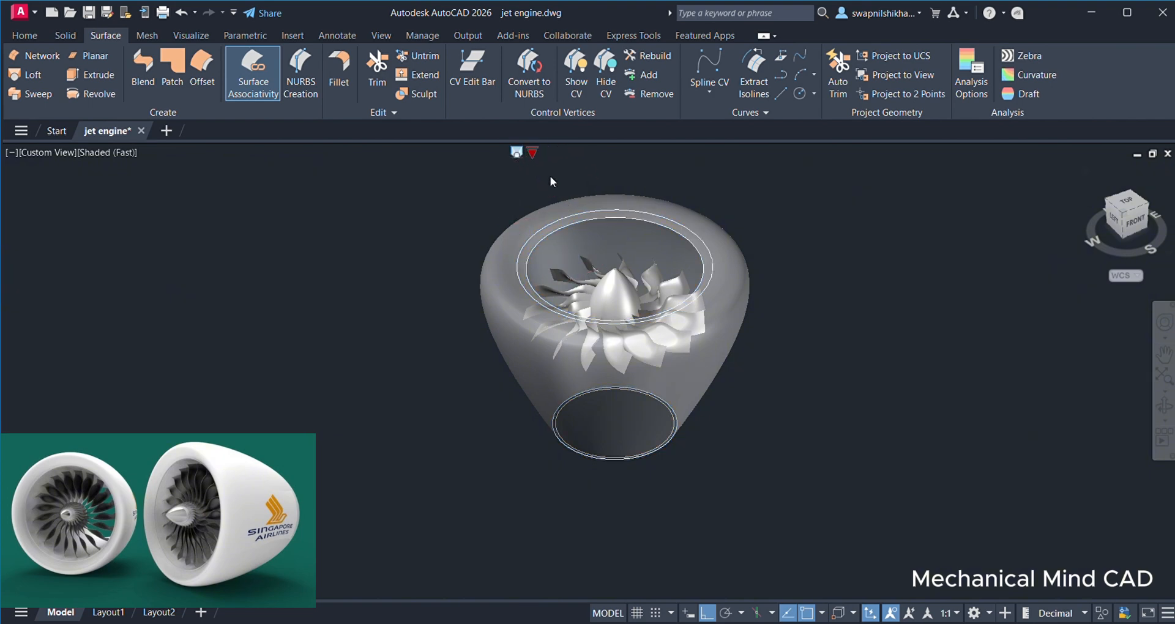
Switch the loft's lower end to draft angle control and adjust the angle so the casing bulges outward near the rear circle
click(592, 257)
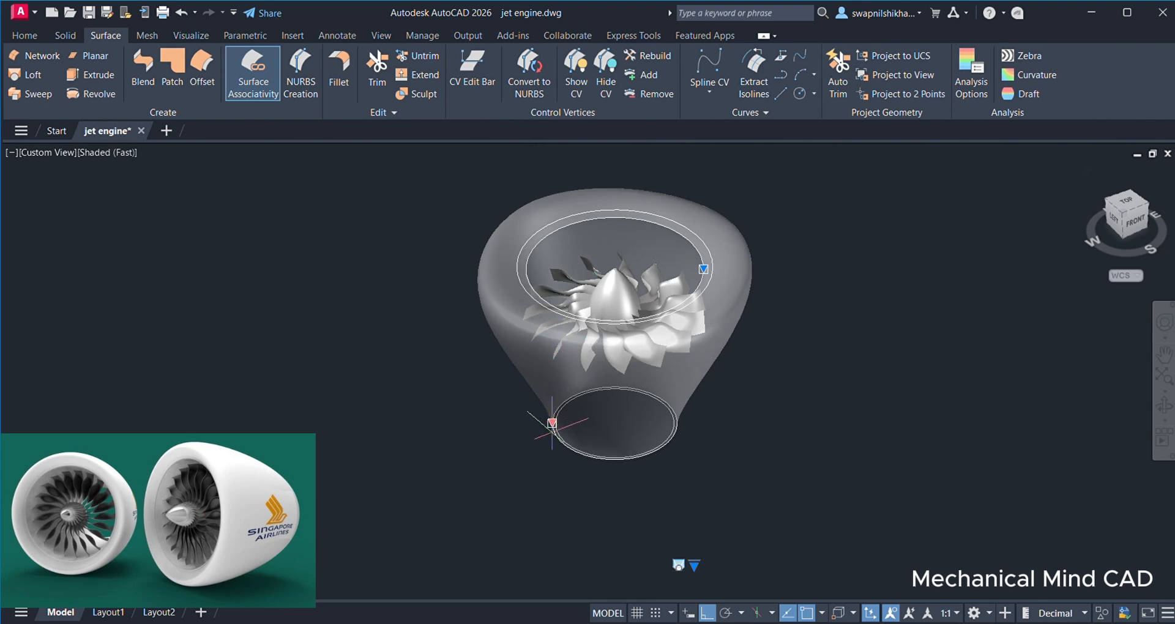
click(553, 425)
click(559, 398)
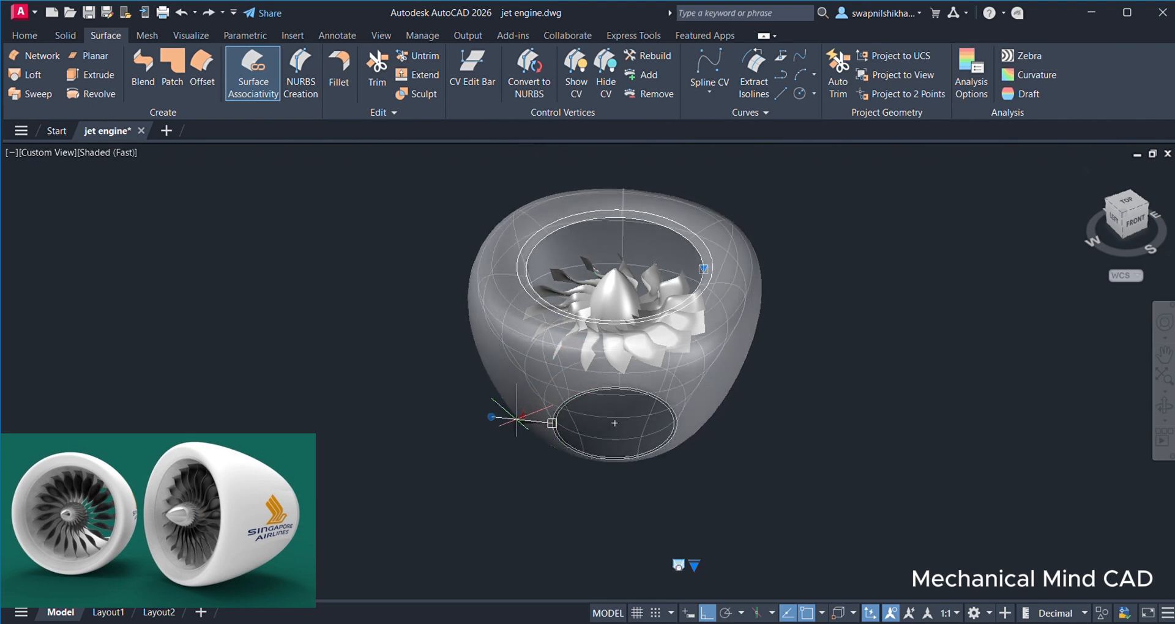
click(515, 415)
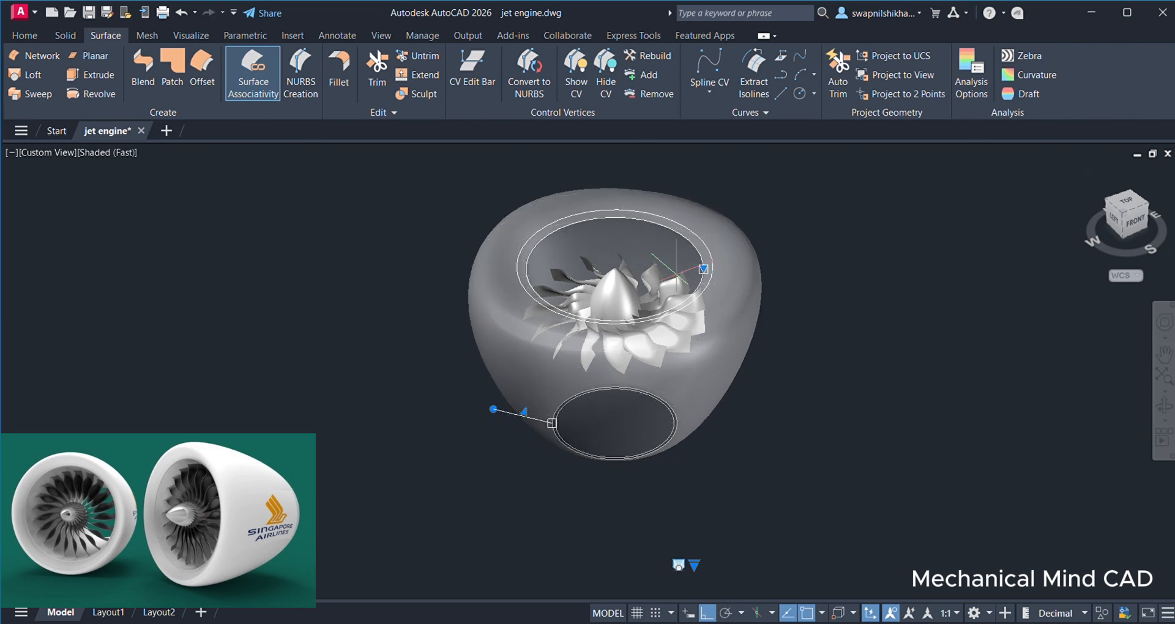
Apply draft angle control at the loft's inner upper circle, adjust it to shape a slimmer rounded inlet lip, and clear the selection
click(703, 269)
click(698, 294)
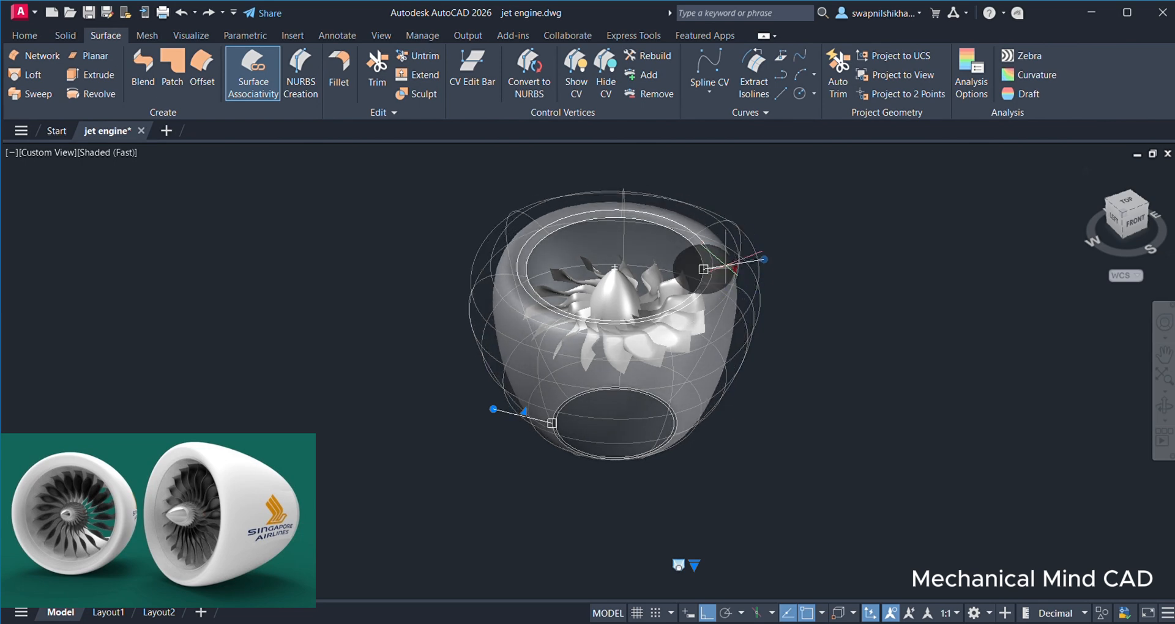
click(764, 274)
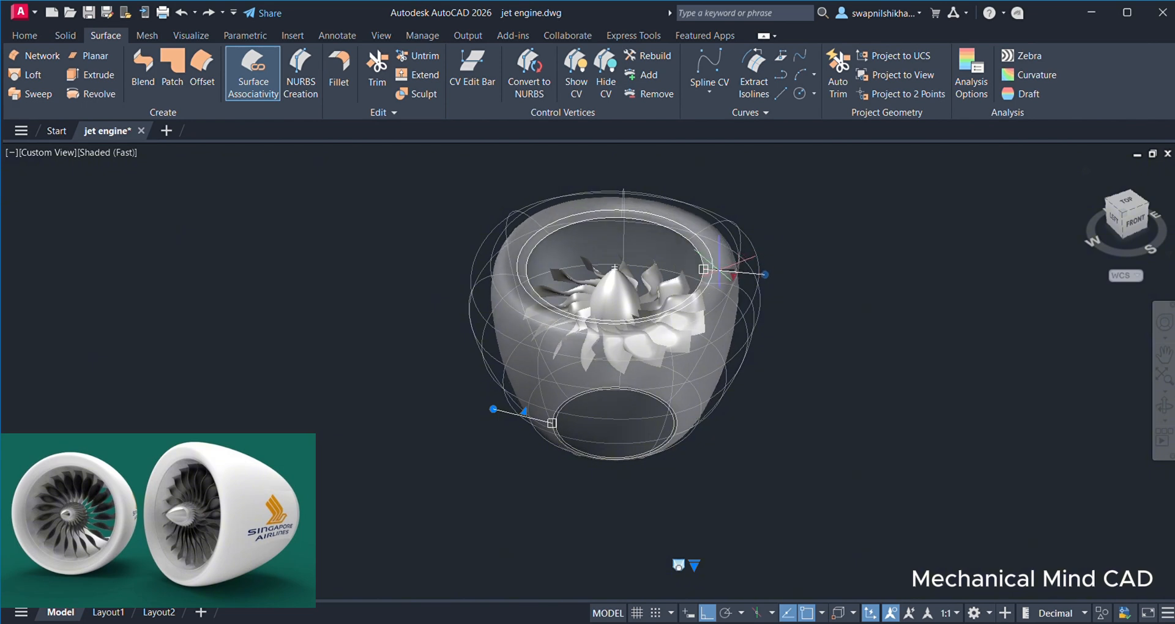
key(Escape)
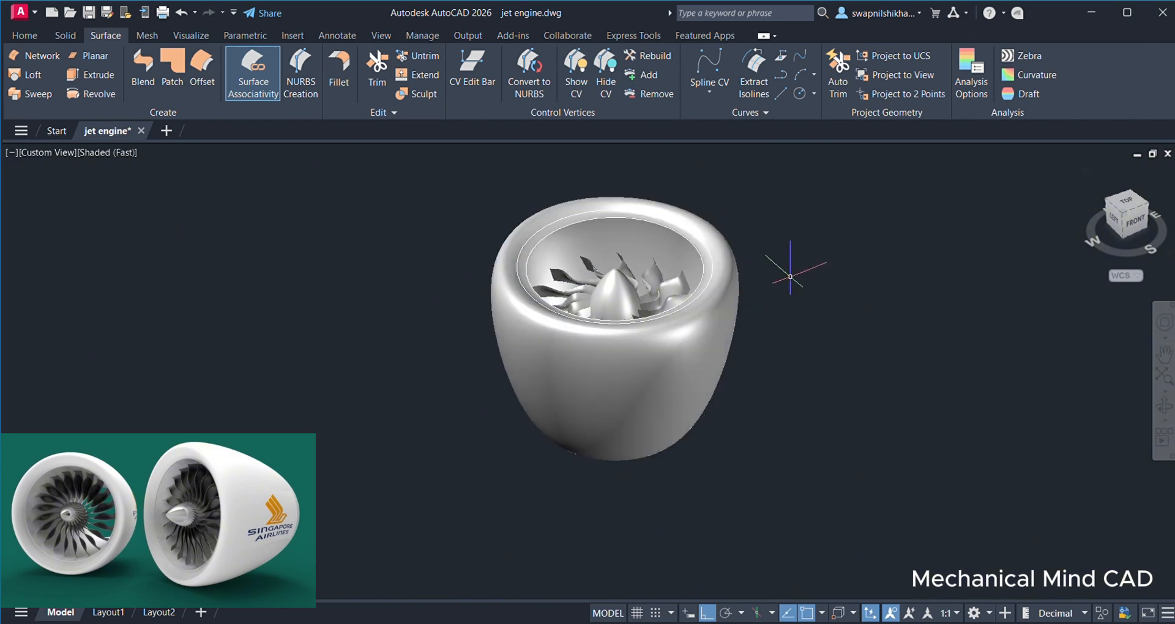
Examine the lofted casing around the fan from the front and from an oblique side angle using Free Orbit
shift+middle_drag(787, 236, 342, 428)
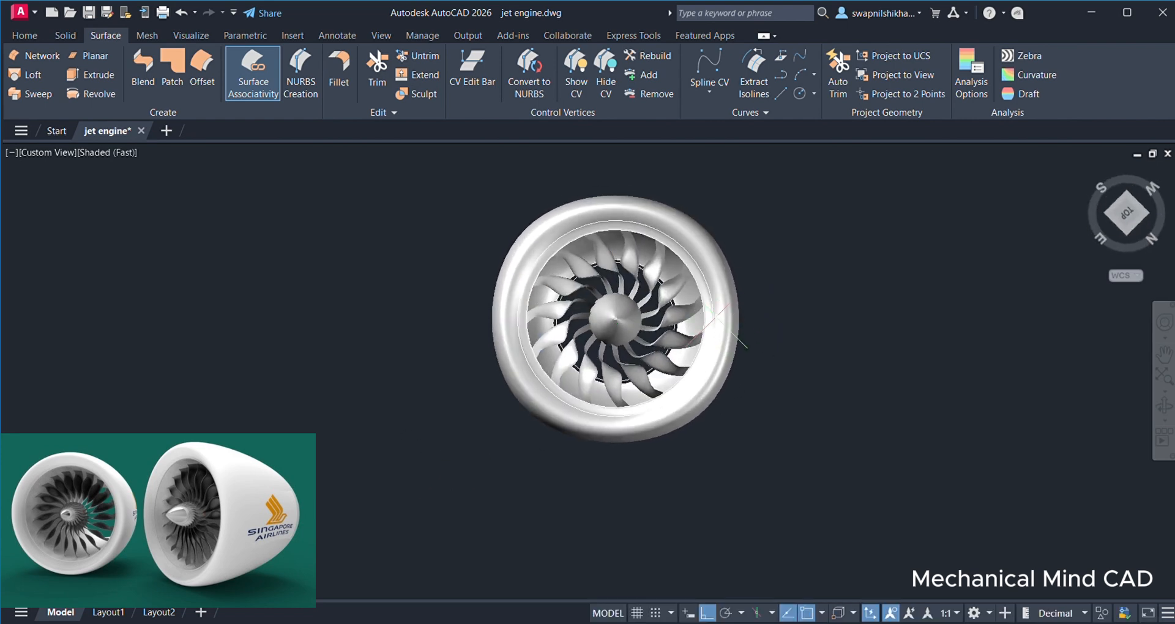
middle_drag(753, 290, 452, 416)
shift+middle_drag(453, 364, 493, 490)
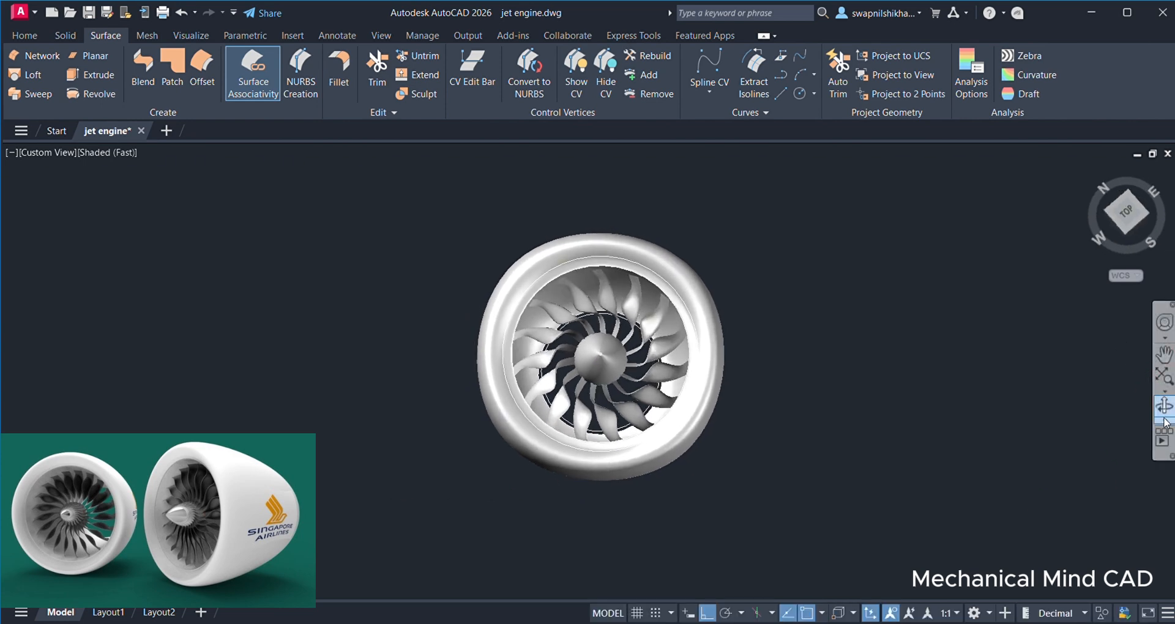
click(1099, 449)
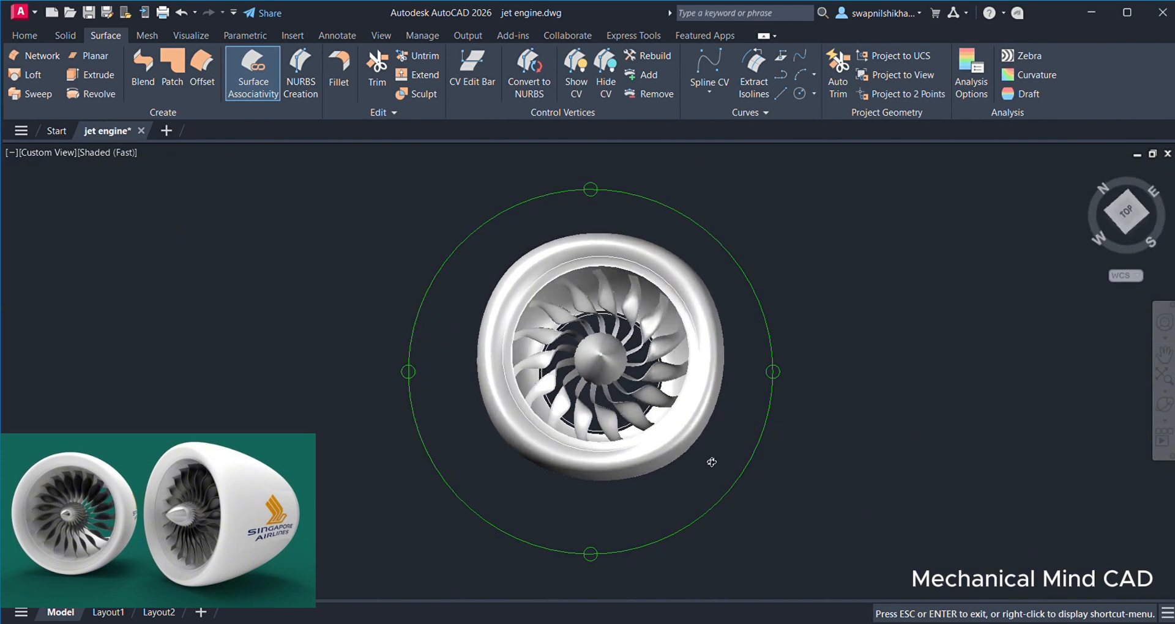
drag(664, 531, 645, 551)
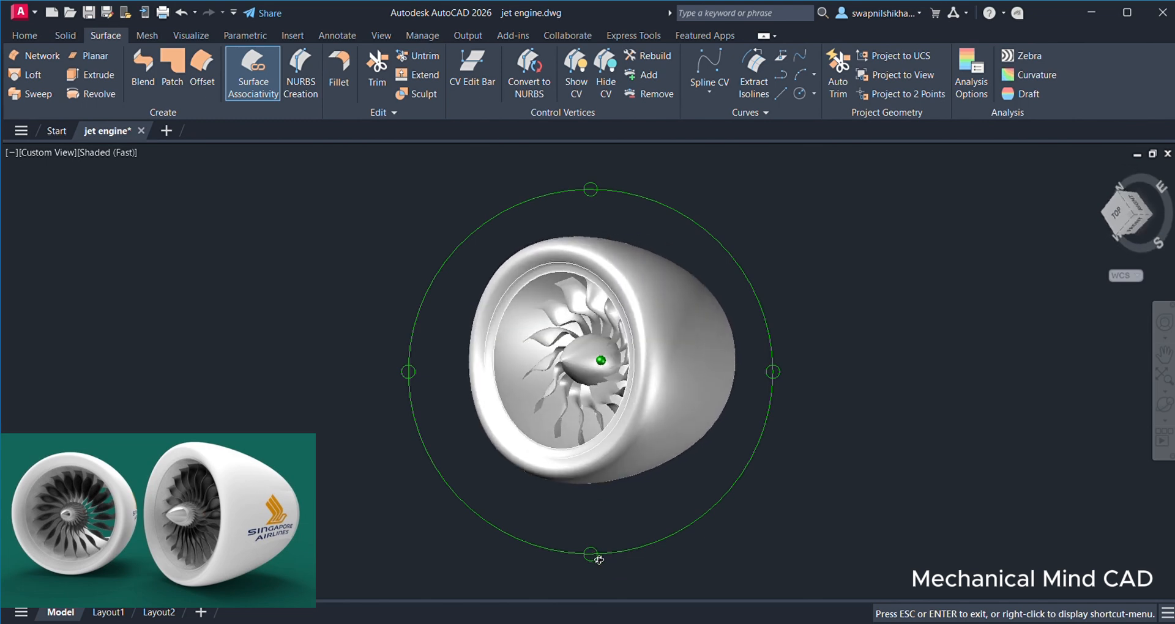